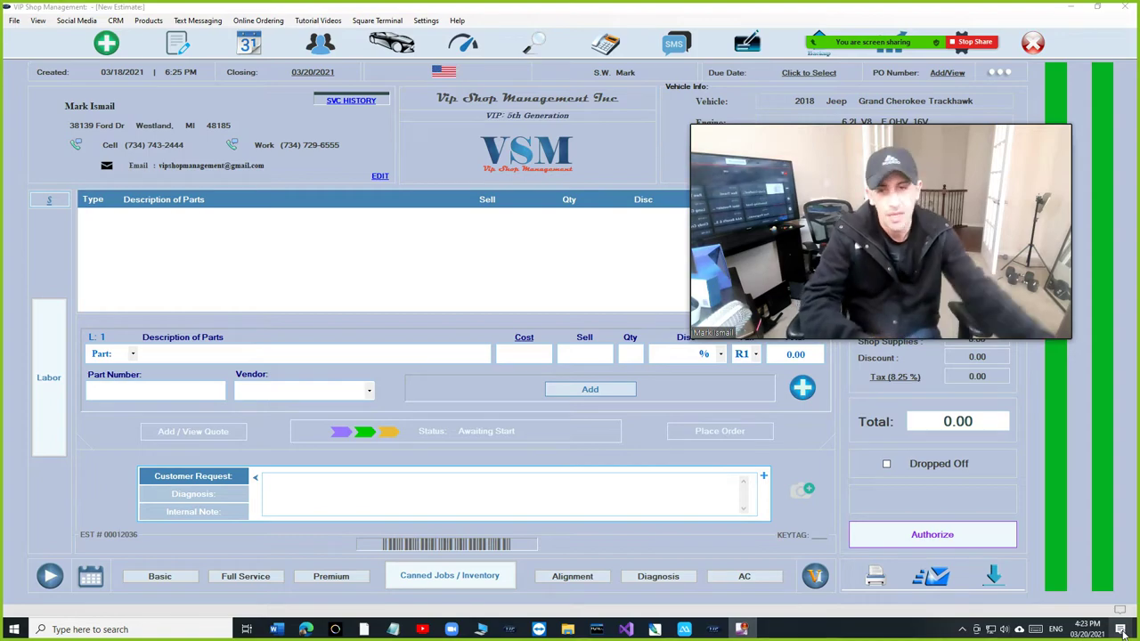
Step: Switch to the browser and examine the compatible shop management systems listed on the BOLT ON Technology products page
{"action": "left_click", "coordinate": [145, 353]}
{"action": "left_click", "coordinate": [305, 629]}
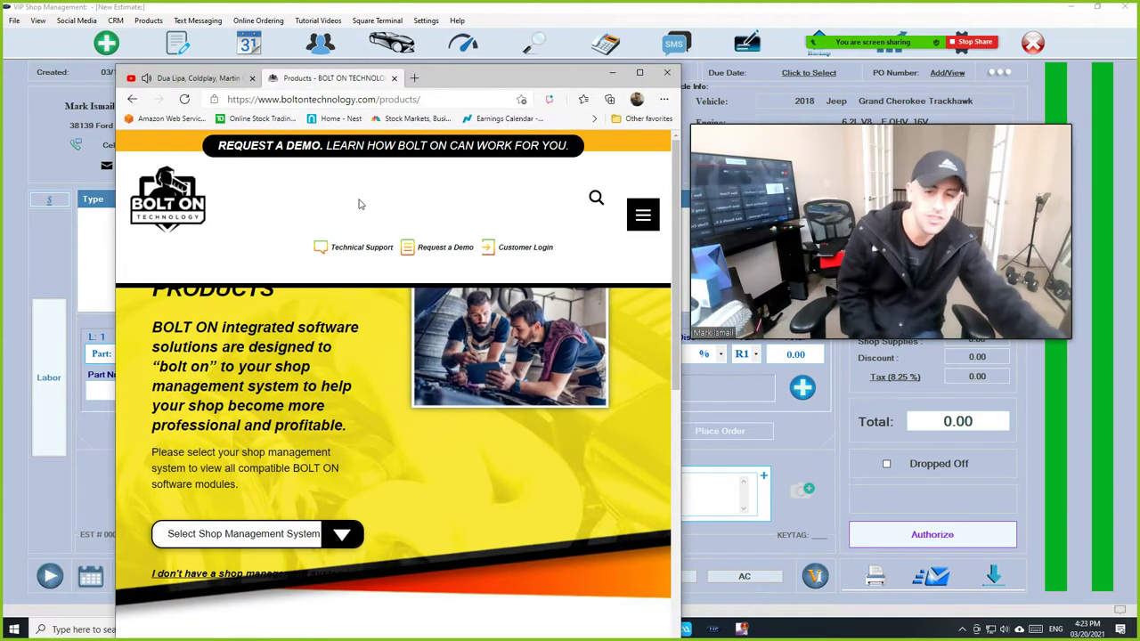
{"action": "scroll", "coordinate": [355, 227], "scroll_direction": "down", "scroll_amount": 3}
{"action": "left_click", "coordinate": [267, 298]}
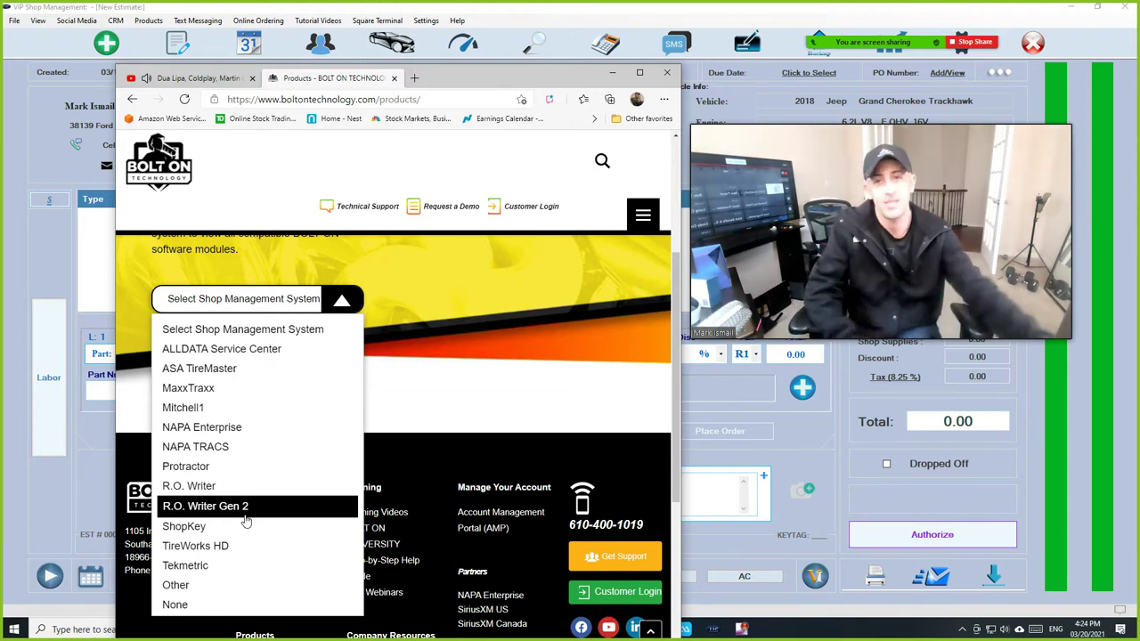
{"action": "left_click_drag", "start_coordinate": [445, 78], "coordinate": [0, 89]}
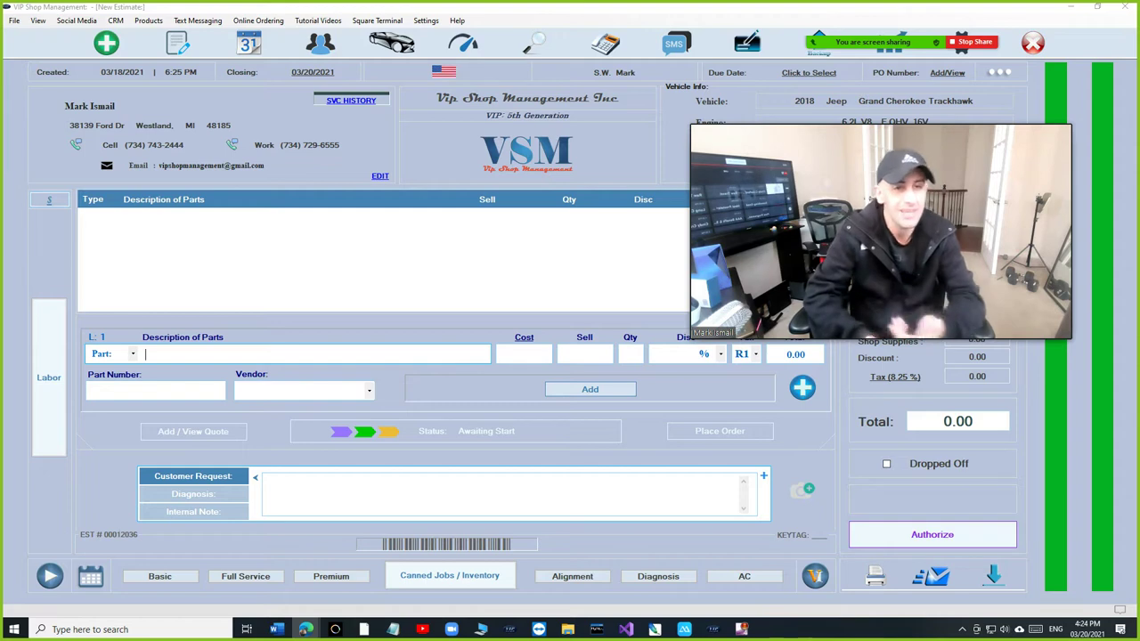
Step: Attach the black Jeep photo from the Google Photos library to the estimate
{"action": "mouse_move", "coordinate": [967, 224]}
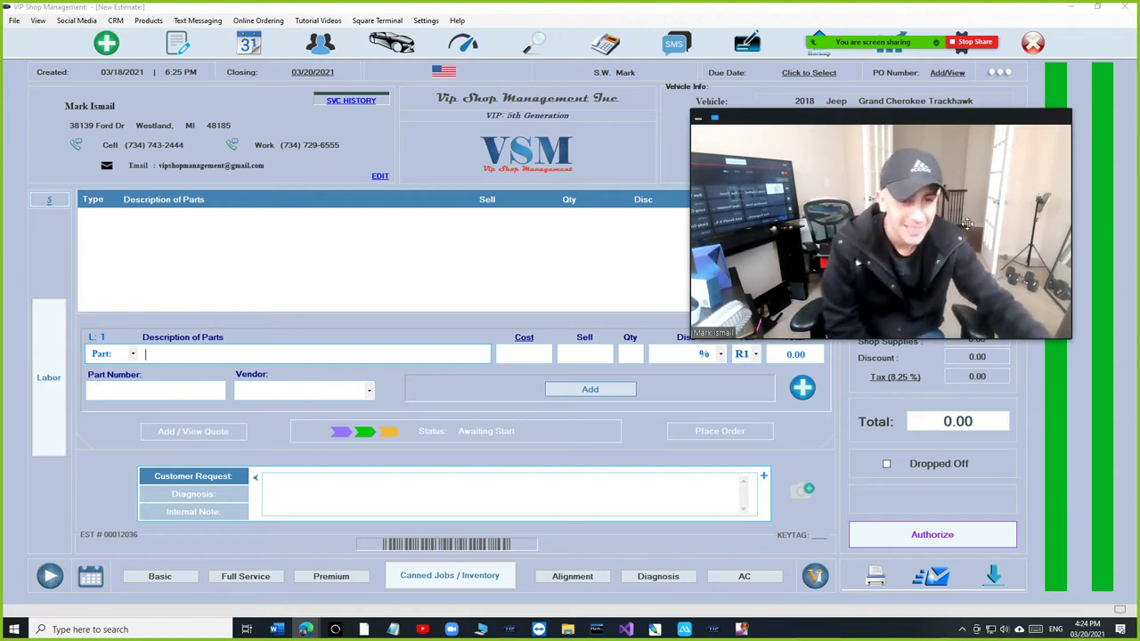
{"action": "left_click", "coordinate": [806, 499]}
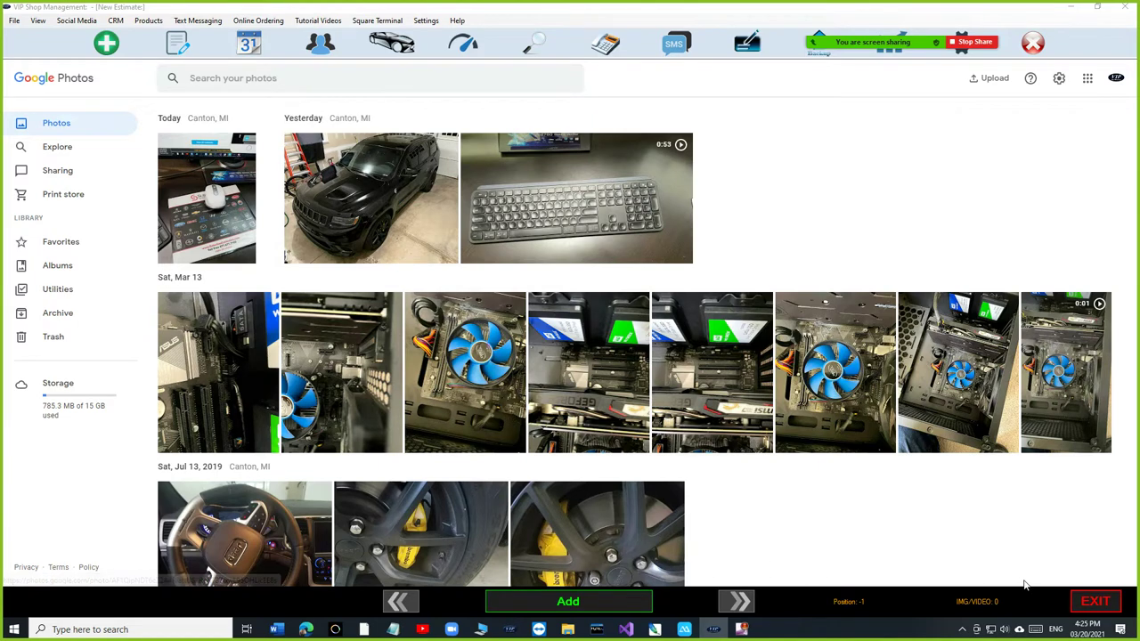
{"action": "left_click", "coordinate": [1076, 601]}
{"action": "left_click", "coordinate": [807, 489]}
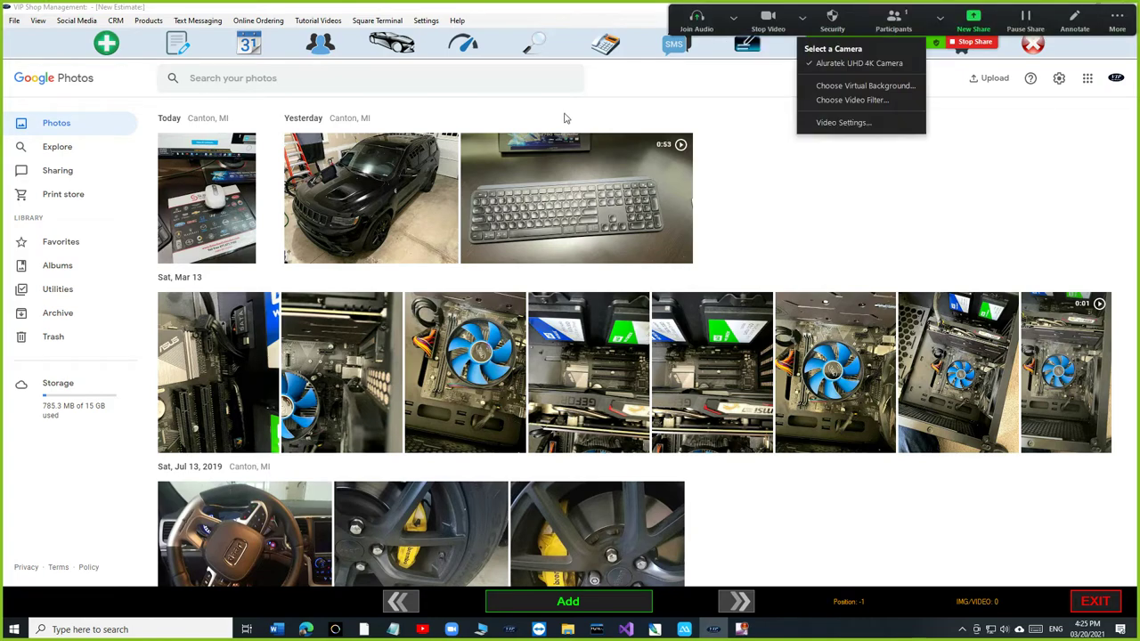
{"action": "left_click", "coordinate": [372, 190]}
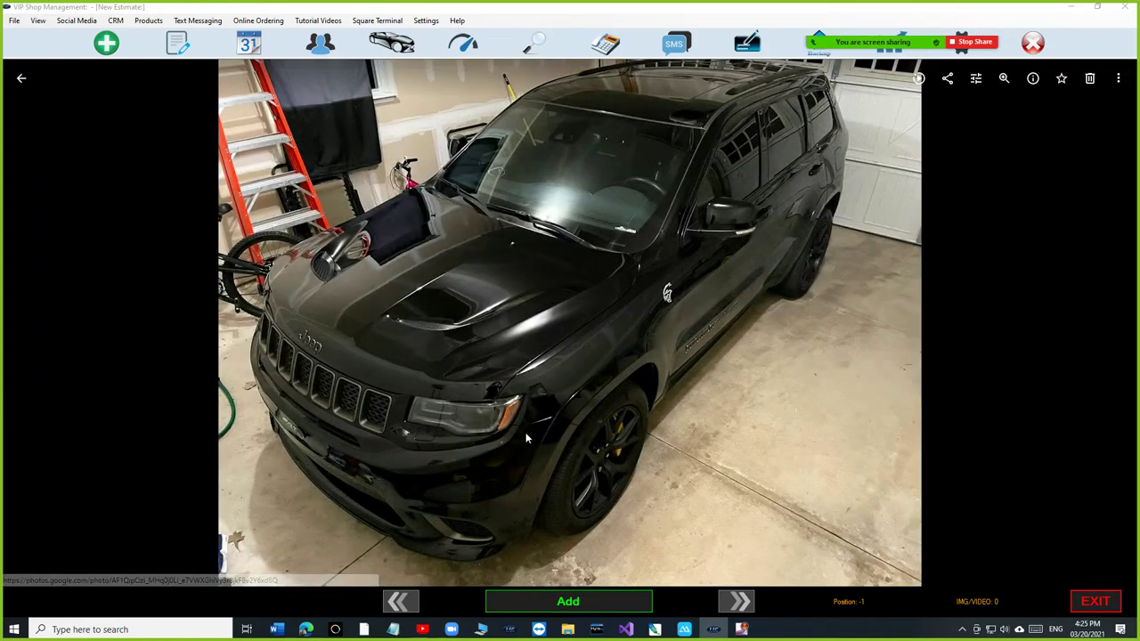
{"action": "left_click", "coordinate": [577, 602]}
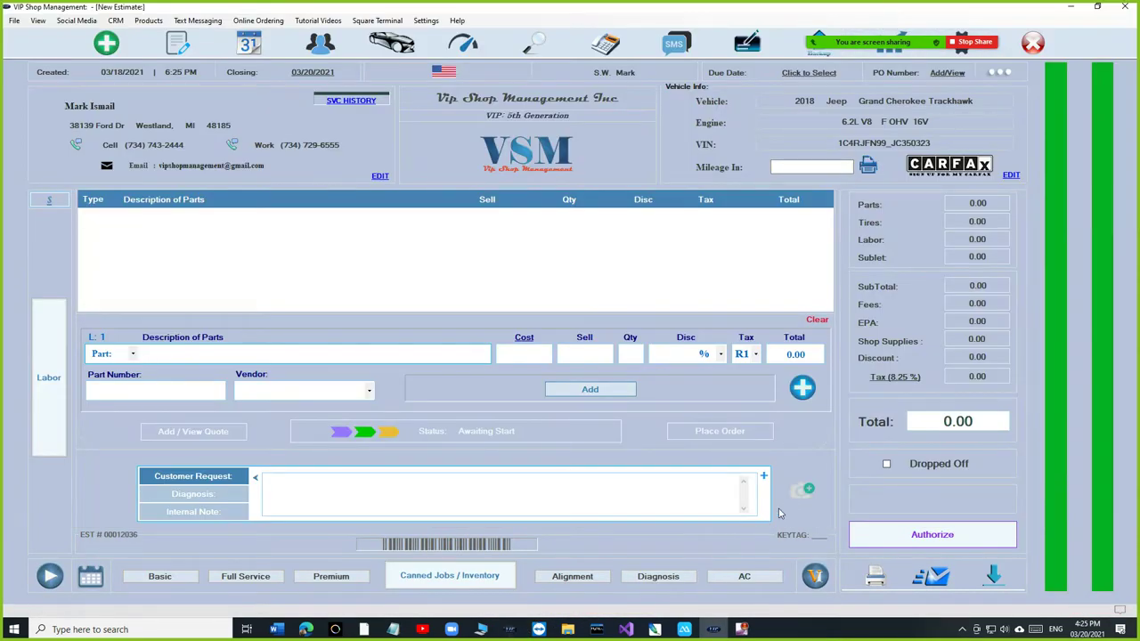
Step: Reopen the estimate's photo viewer and attach the first two computer-interior photos that follow in the library
{"action": "left_click", "coordinate": [803, 490]}
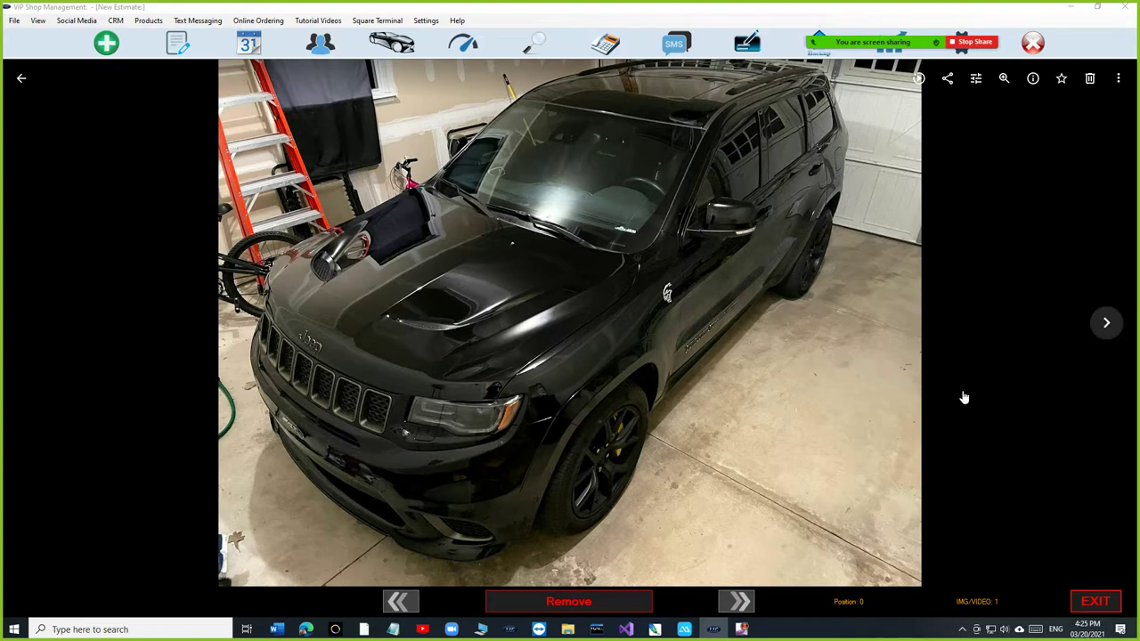
{"action": "left_click", "coordinate": [1104, 326]}
{"action": "left_click", "coordinate": [1105, 326]}
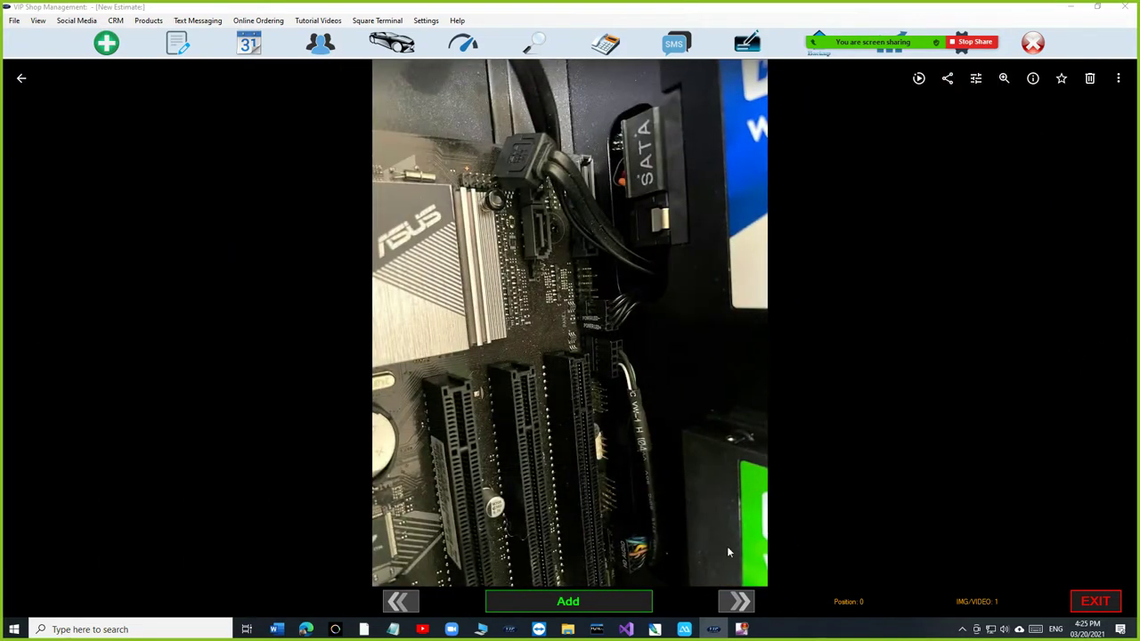
{"action": "left_click", "coordinate": [636, 601]}
{"action": "left_click", "coordinate": [1073, 326]}
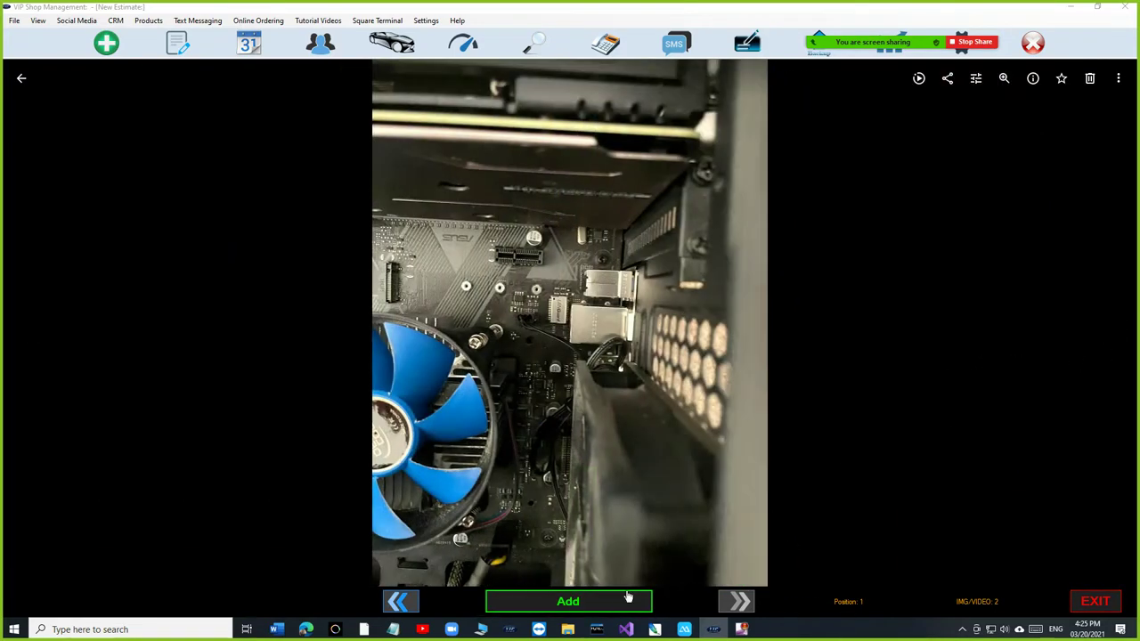
{"action": "left_click", "coordinate": [626, 598]}
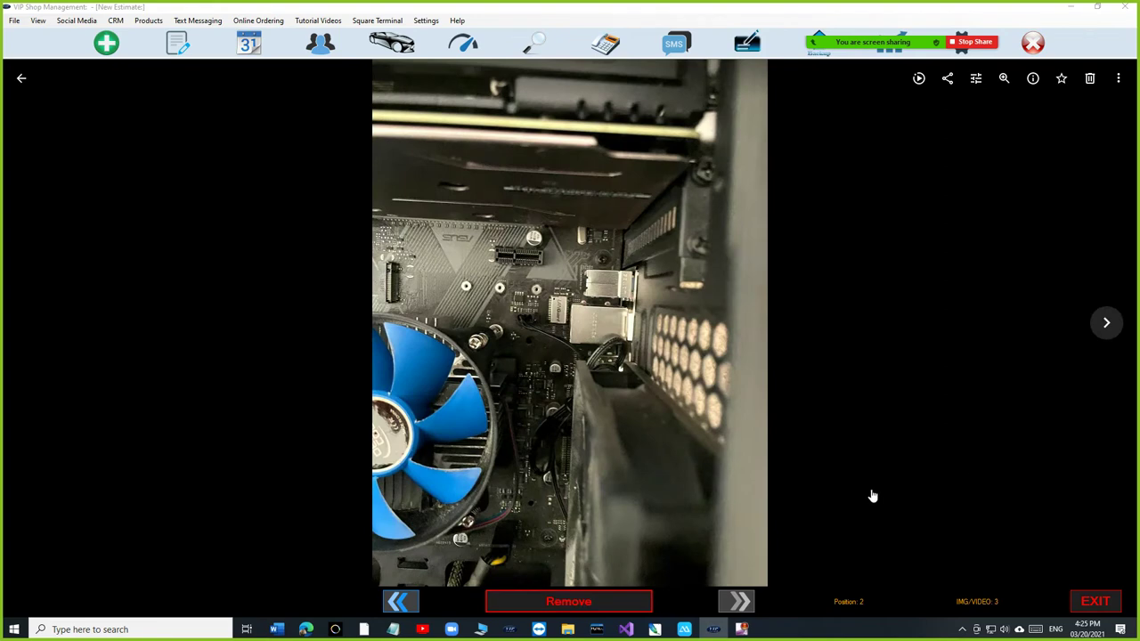
Step: Remove all attached photos from the estimate and exit the photo viewer
{"action": "left_click", "coordinate": [616, 603]}
{"action": "left_click", "coordinate": [618, 603]}
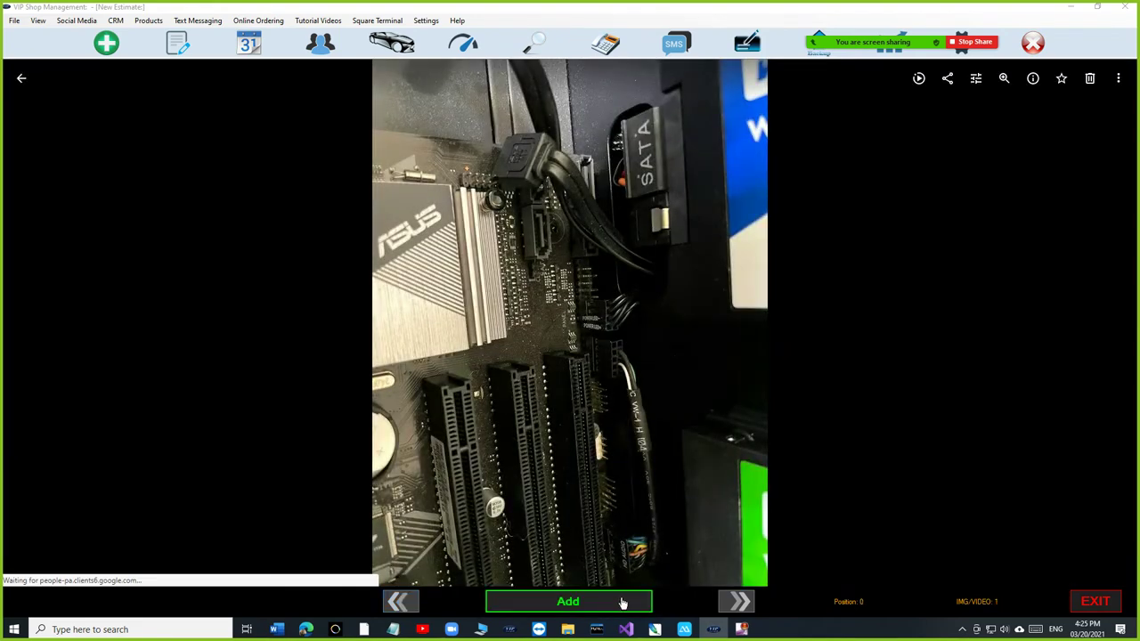
{"action": "left_click", "coordinate": [621, 603]}
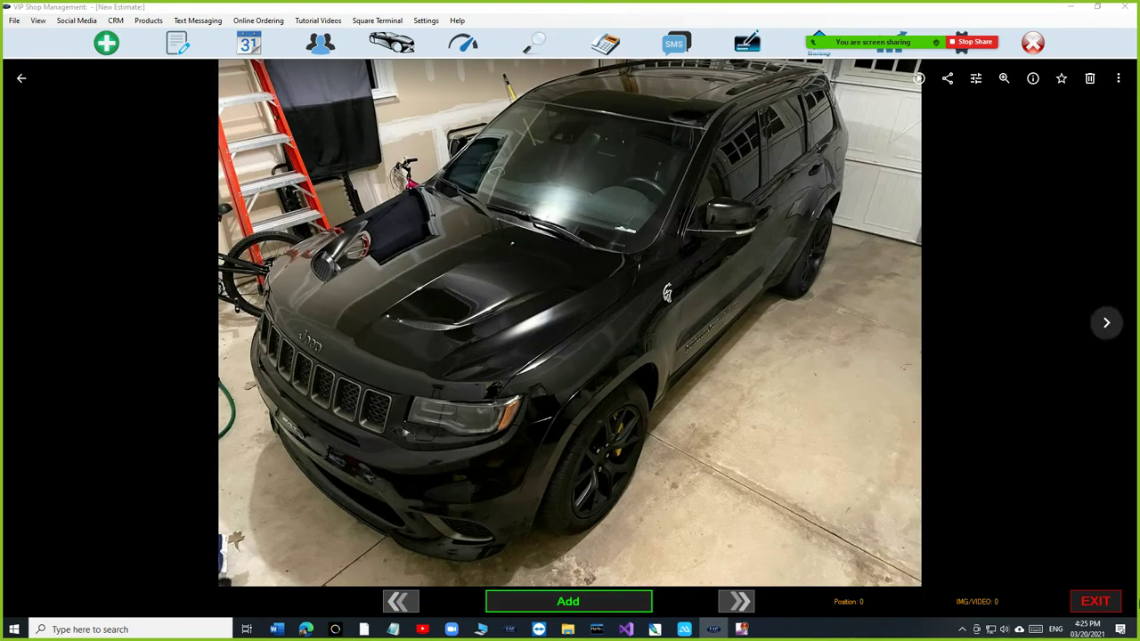
{"action": "left_click", "coordinate": [1100, 605]}
Step: Reopen the estimate's photo library and attach only yesterday's black Jeep photo
{"action": "left_click", "coordinate": [811, 500]}
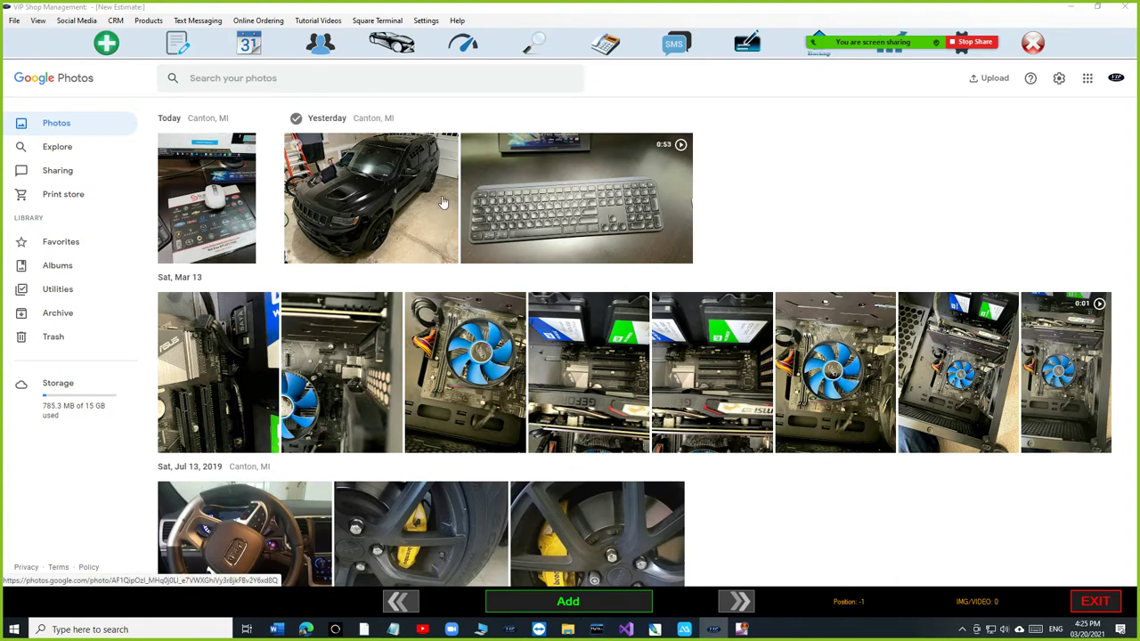
{"action": "scroll", "coordinate": [442, 202], "scroll_direction": "down", "scroll_amount": 3}
{"action": "scroll", "coordinate": [443, 203], "scroll_direction": "up", "scroll_amount": 3}
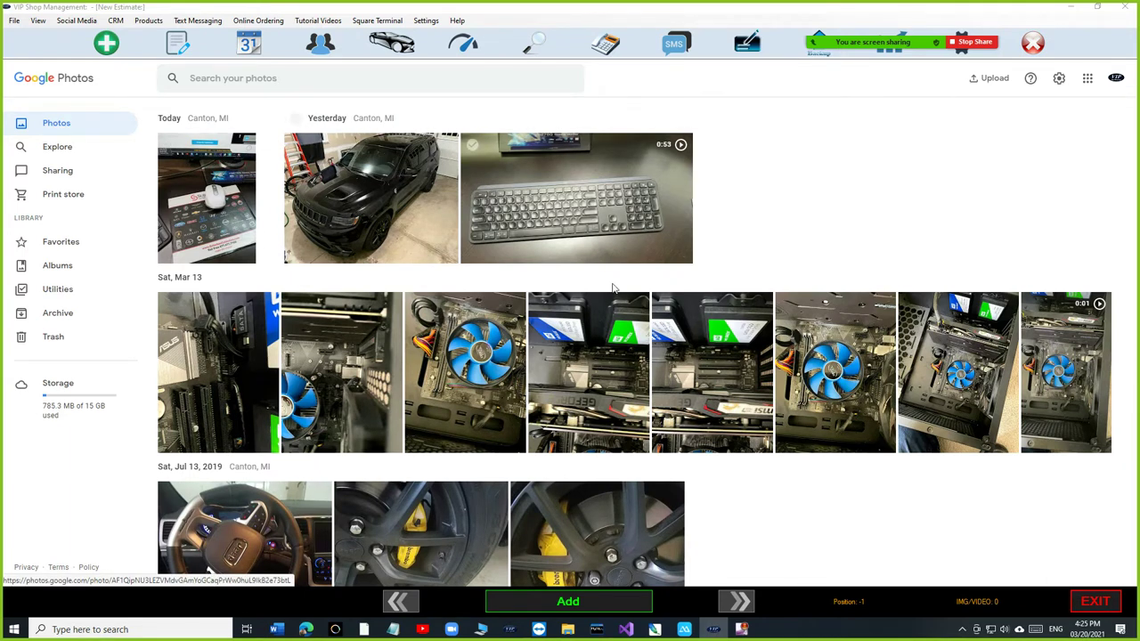
{"action": "left_click", "coordinate": [455, 242]}
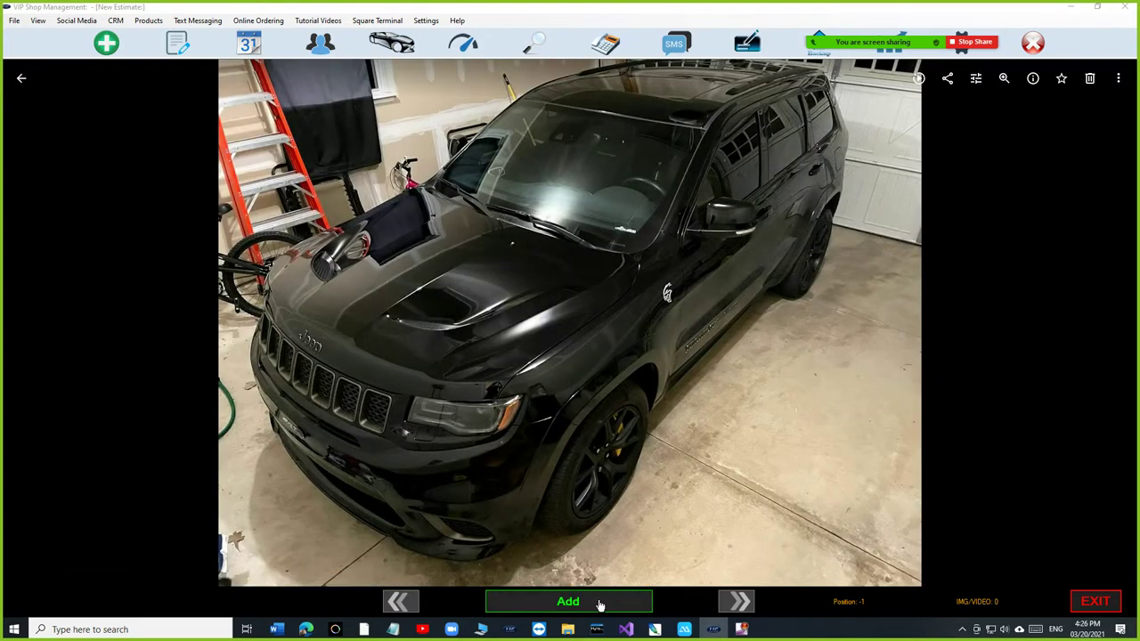
{"action": "left_click", "coordinate": [600, 605]}
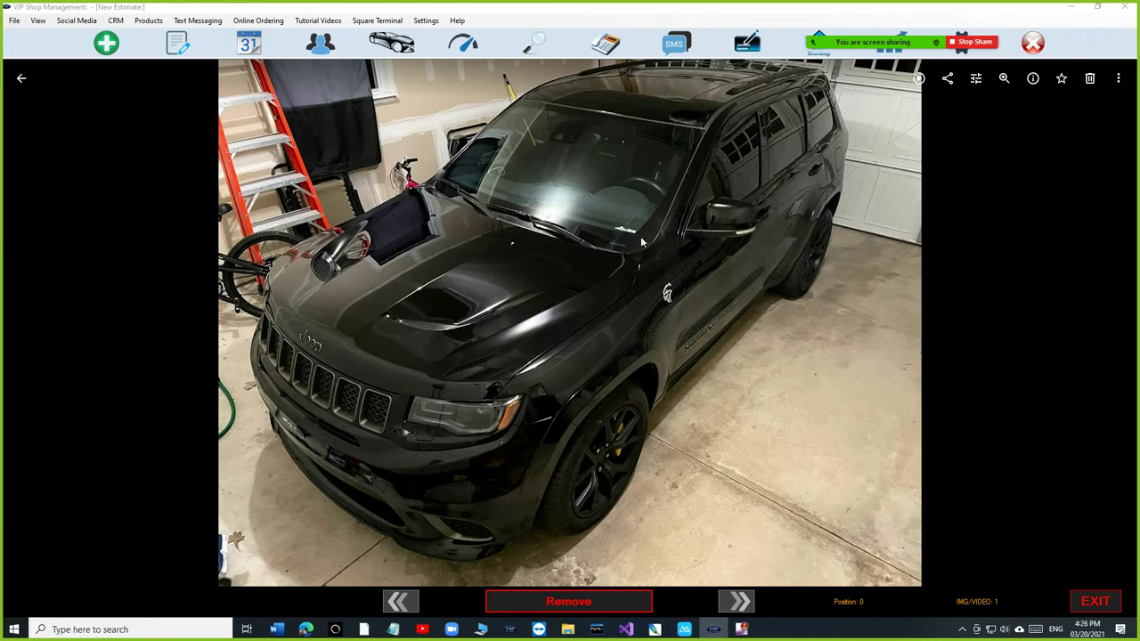
Step: Create and copy a share link for the Jeep photo, and return to the estimate
{"action": "left_click", "coordinate": [947, 84]}
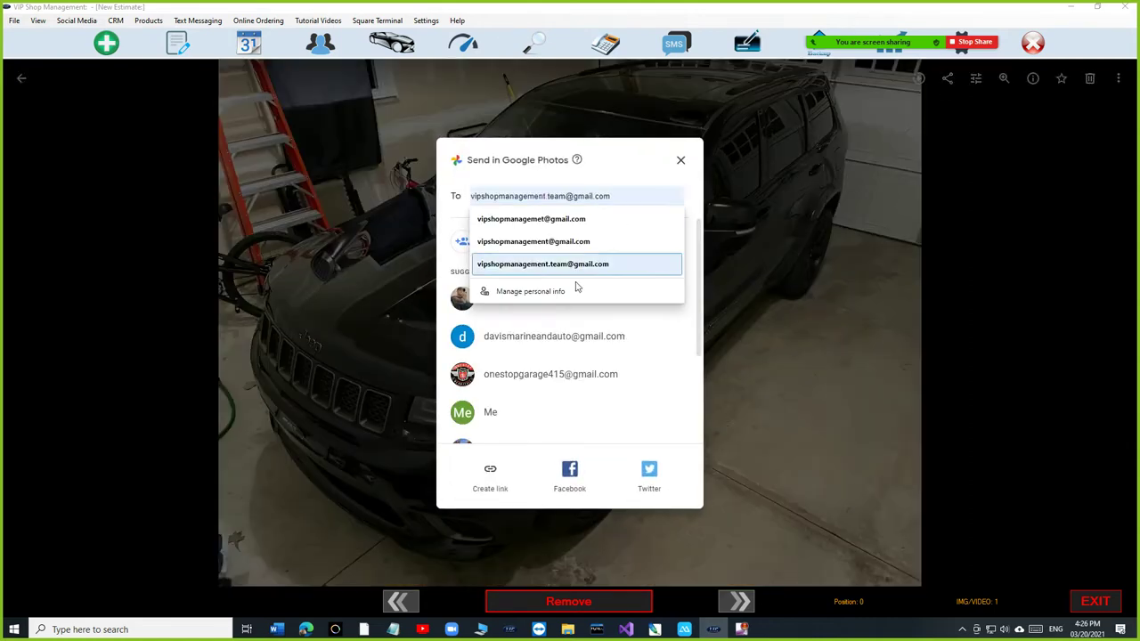
{"action": "left_click", "coordinate": [495, 488]}
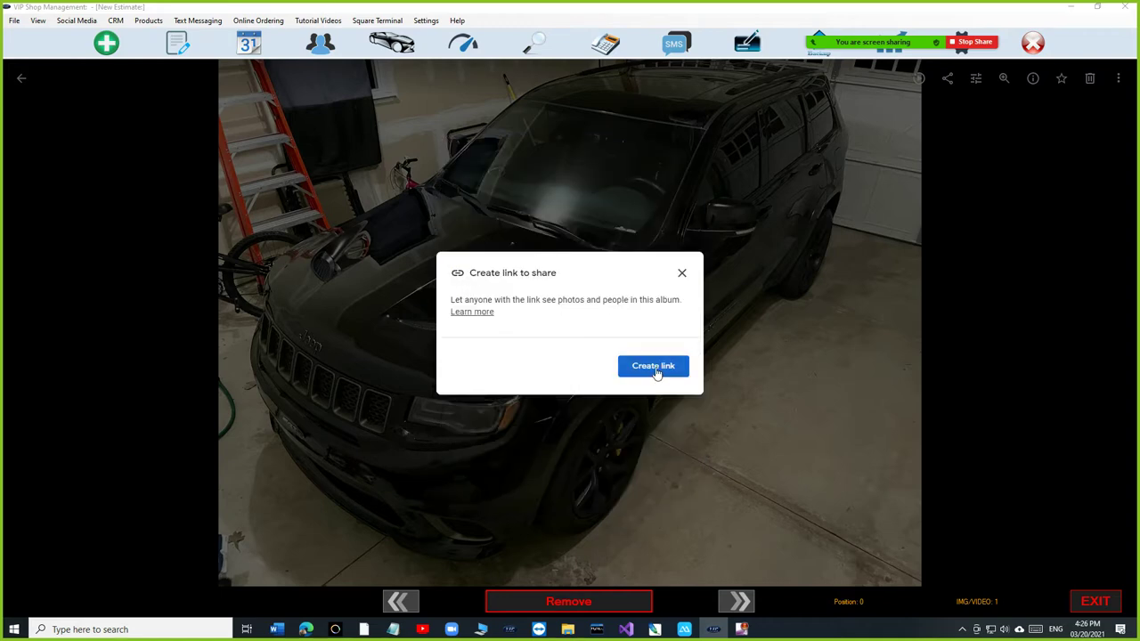
{"action": "left_click", "coordinate": [656, 373]}
{"action": "left_click", "coordinate": [656, 371]}
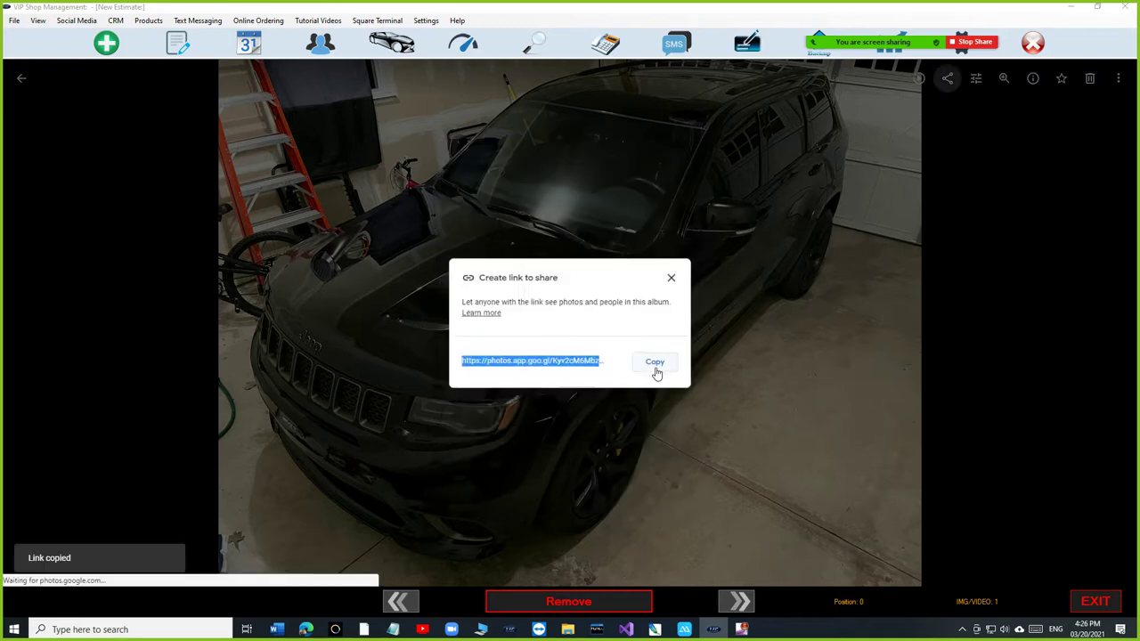
{"action": "left_click", "coordinate": [1086, 600]}
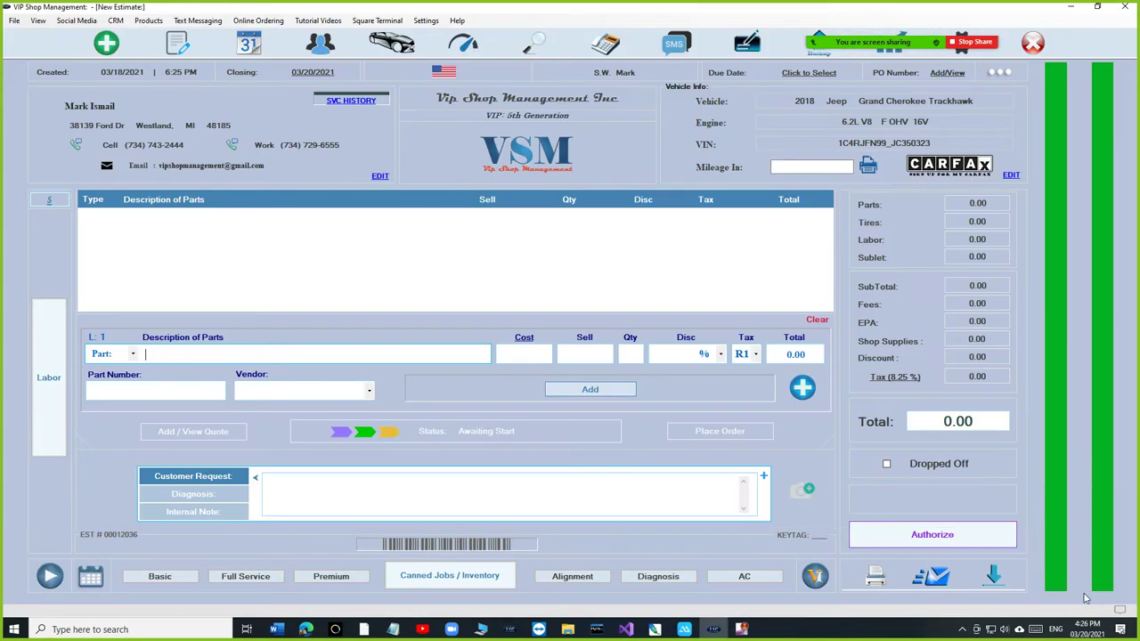
Step: Send the approval request text with the photo link to the customer's cell number
{"action": "left_click", "coordinate": [77, 148]}
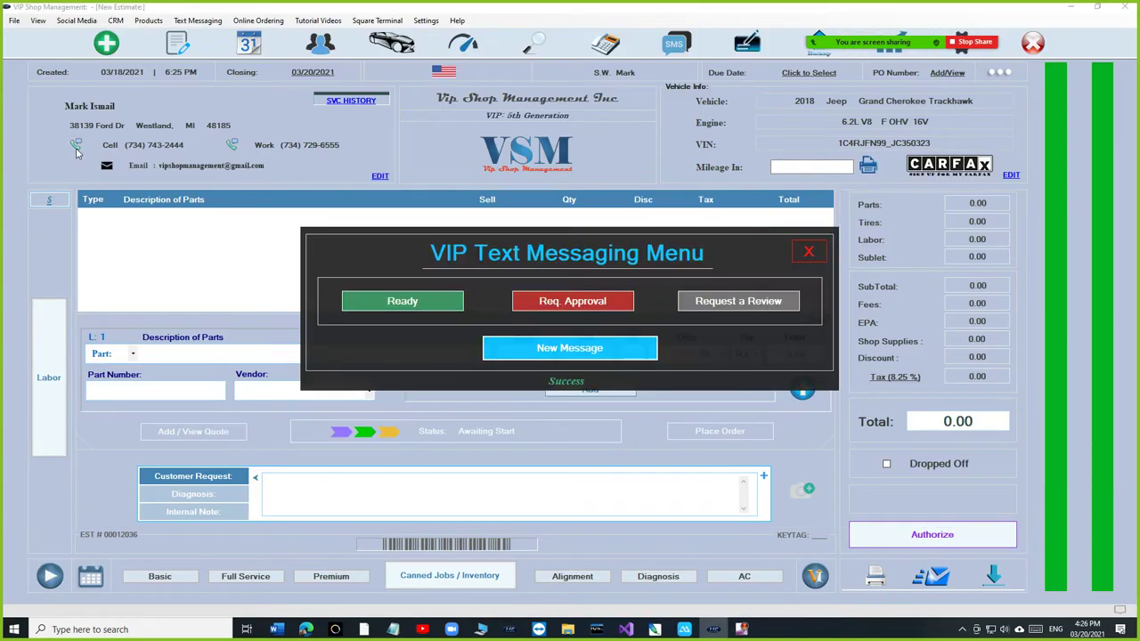
{"action": "left_click", "coordinate": [591, 301]}
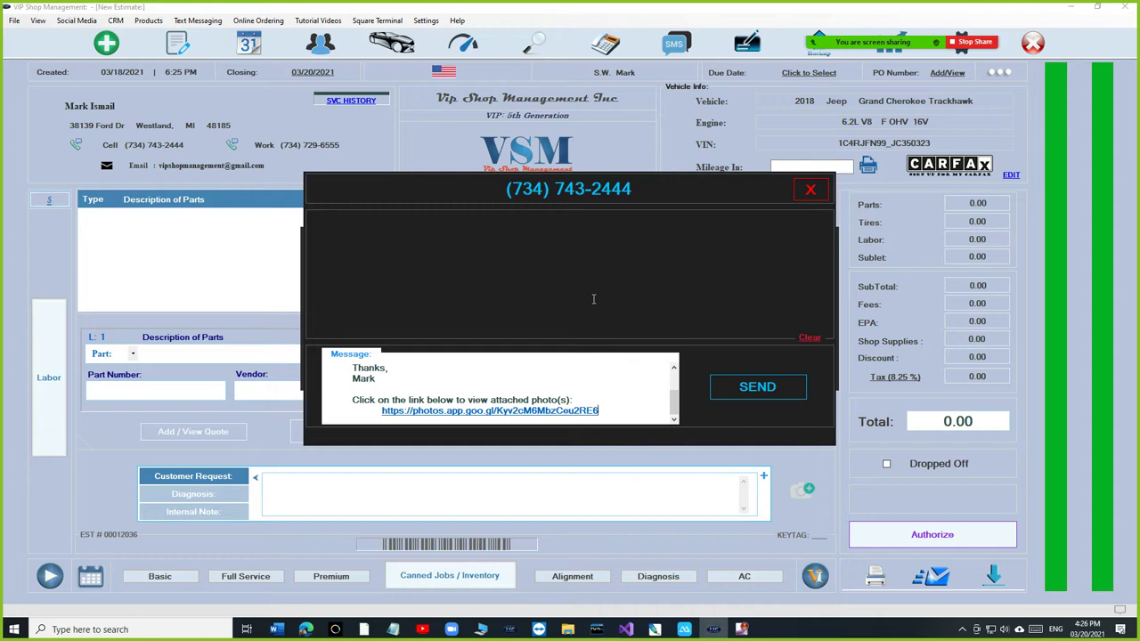
{"action": "left_click", "coordinate": [752, 392]}
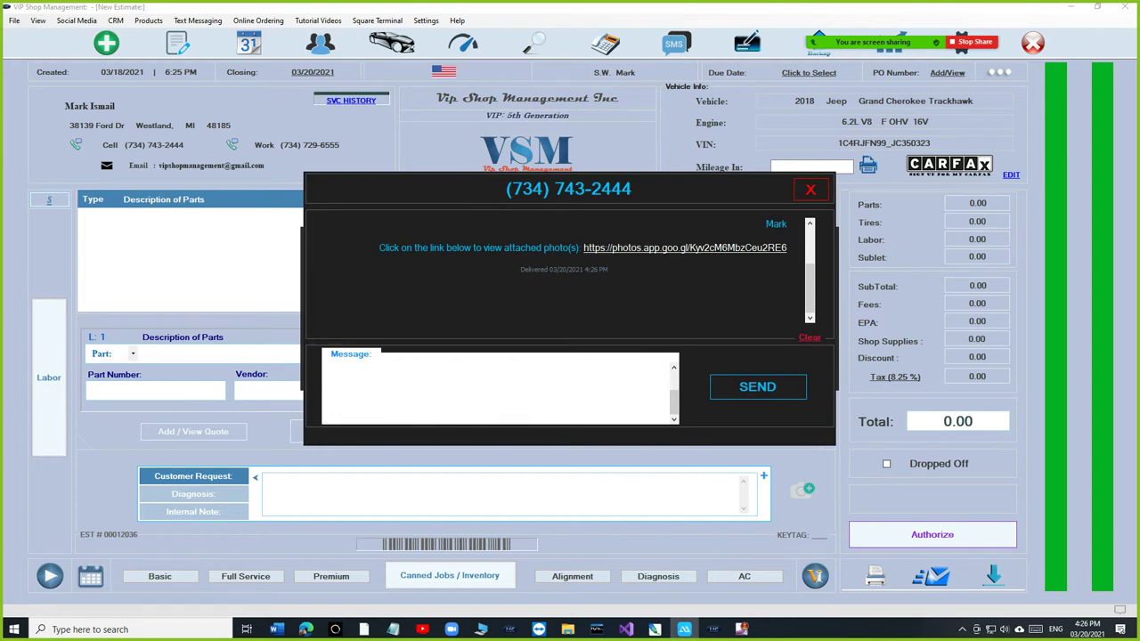
Step: Close the message window and check the received text and photo preview on the phone mirrored in ApowerMirror
{"action": "left_click", "coordinate": [686, 630]}
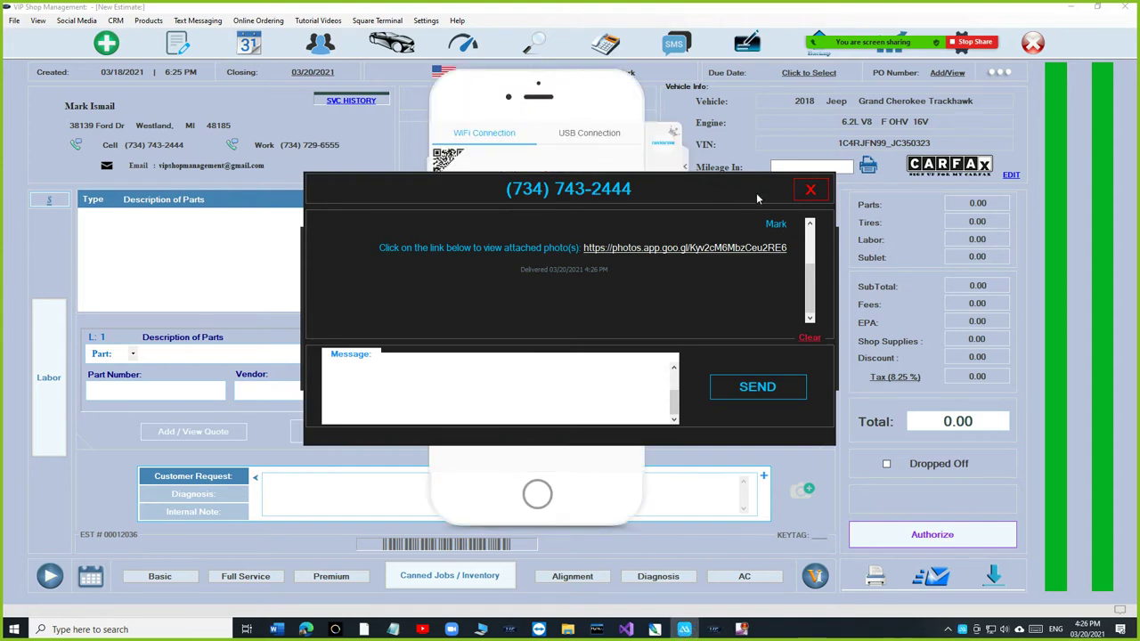
{"action": "left_click", "coordinate": [808, 194]}
{"action": "left_click", "coordinate": [683, 629]}
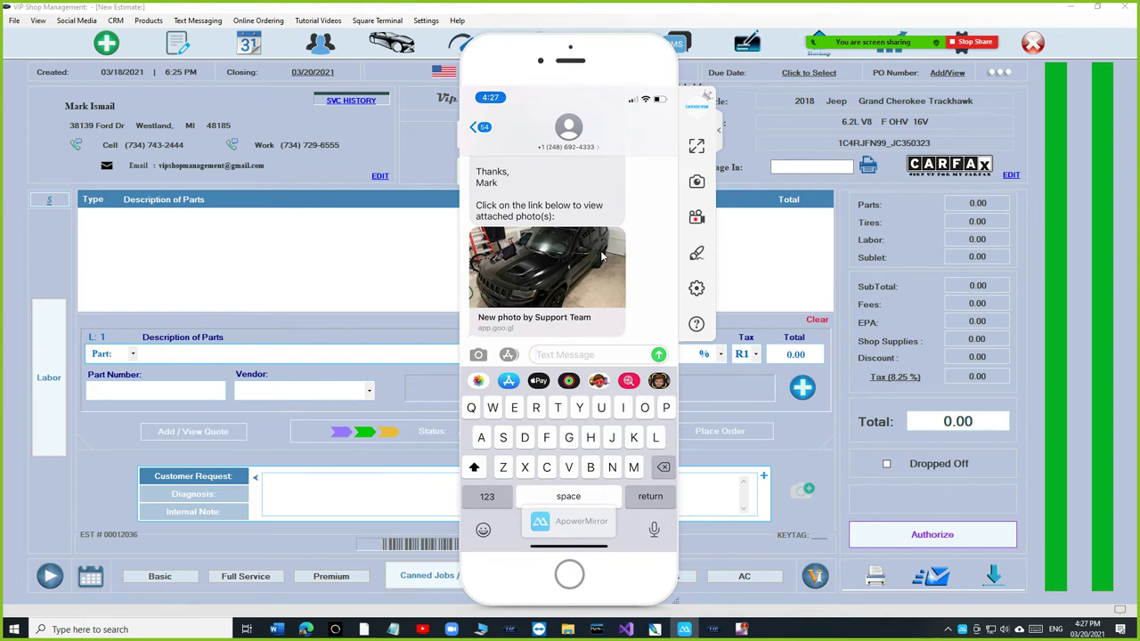
{"action": "scroll", "coordinate": [601, 255], "scroll_direction": "up", "scroll_amount": 3}
{"action": "scroll", "coordinate": [602, 255], "scroll_direction": "down", "scroll_amount": 3}
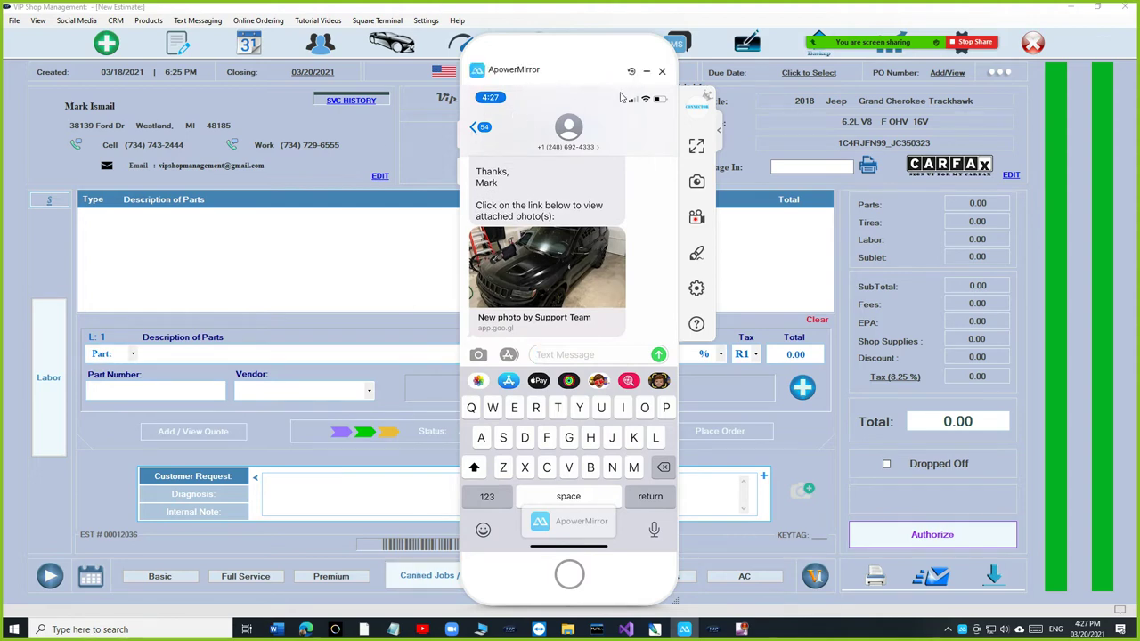
{"action": "left_click", "coordinate": [699, 70]}
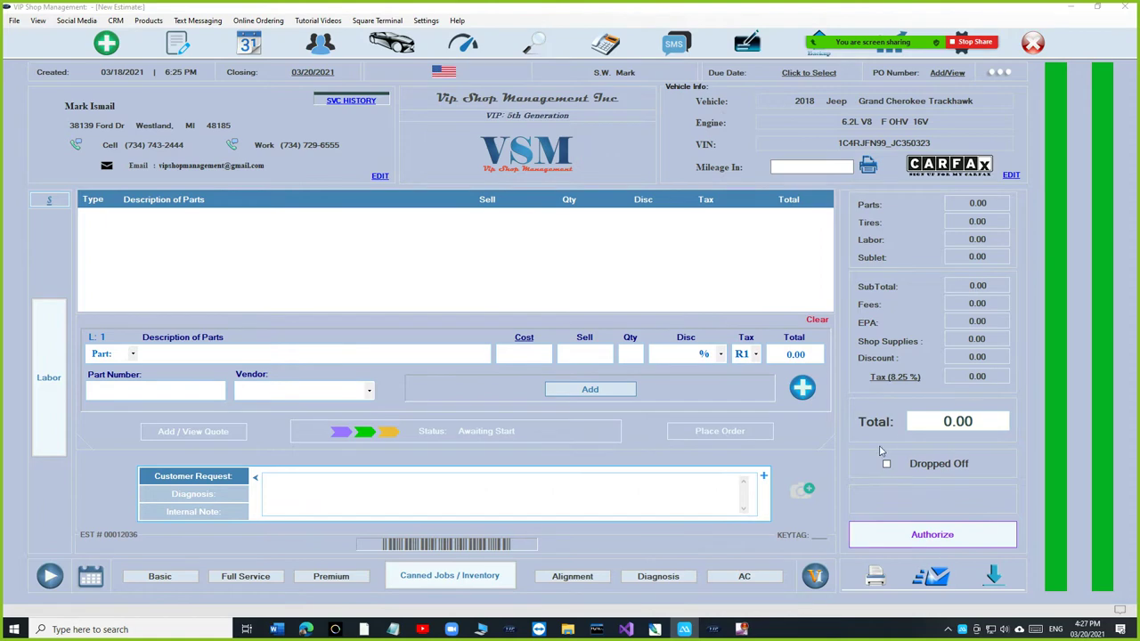
Step: Open the estimate's photo library and select the parking lot video from Aug 14, 2018
{"action": "left_click", "coordinate": [804, 492]}
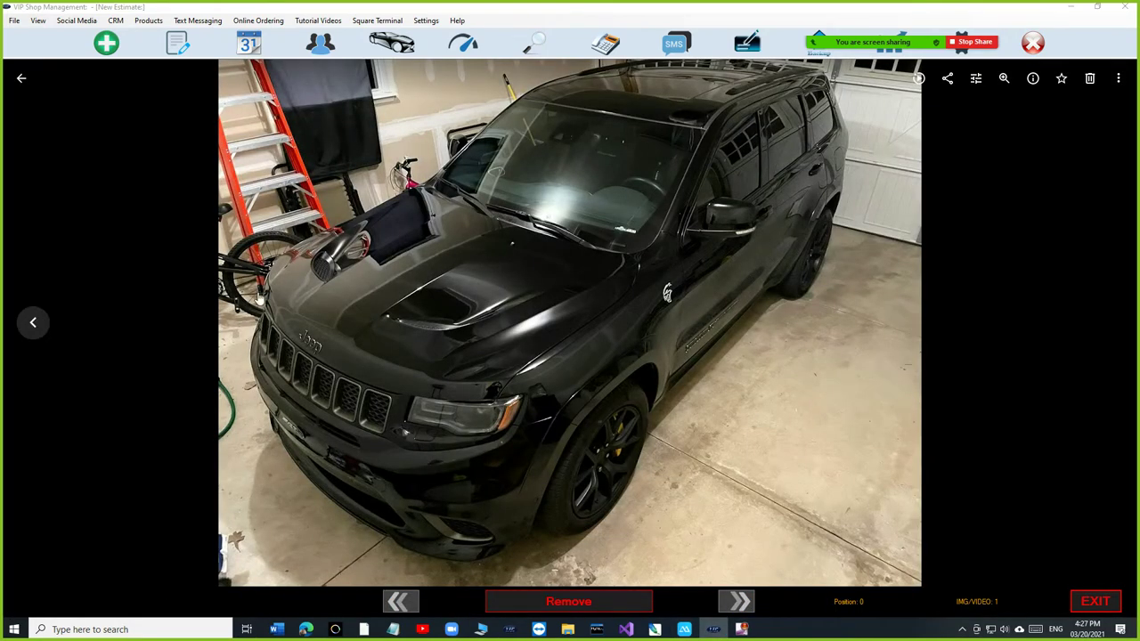
{"action": "left_click", "coordinate": [18, 78]}
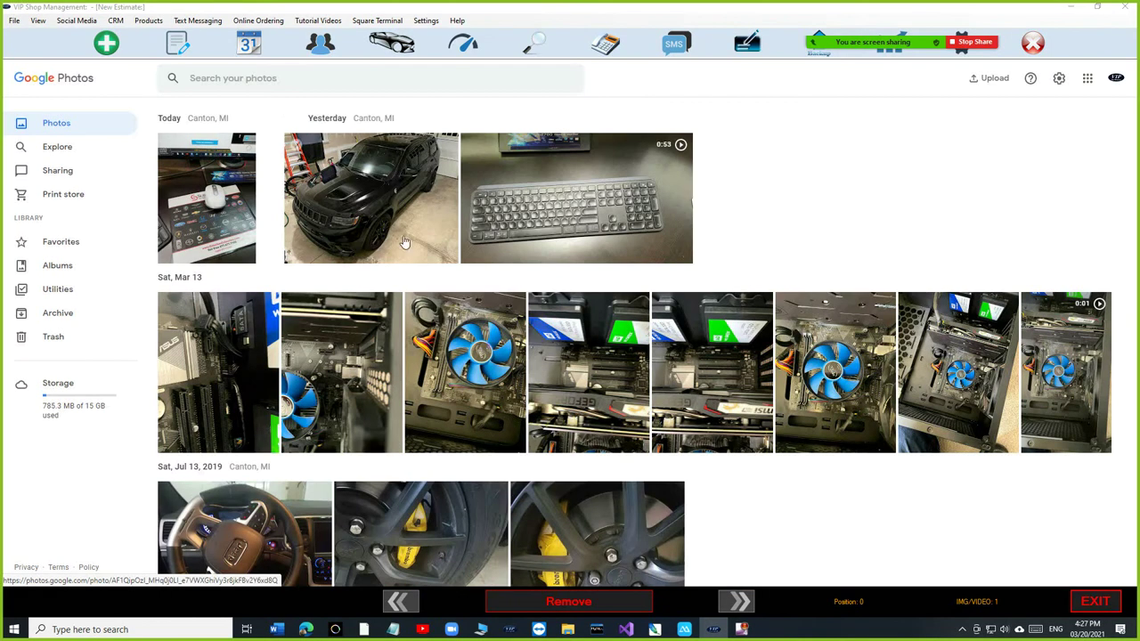
{"action": "scroll", "coordinate": [339, 436], "scroll_direction": "down", "scroll_amount": 2}
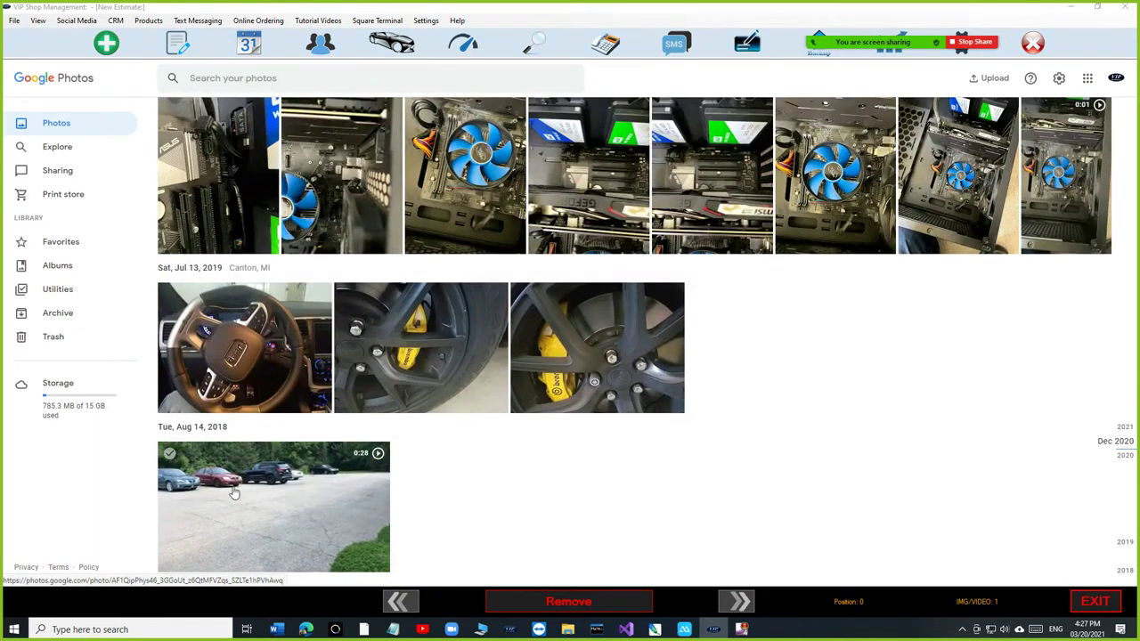
{"action": "left_click", "coordinate": [169, 453]}
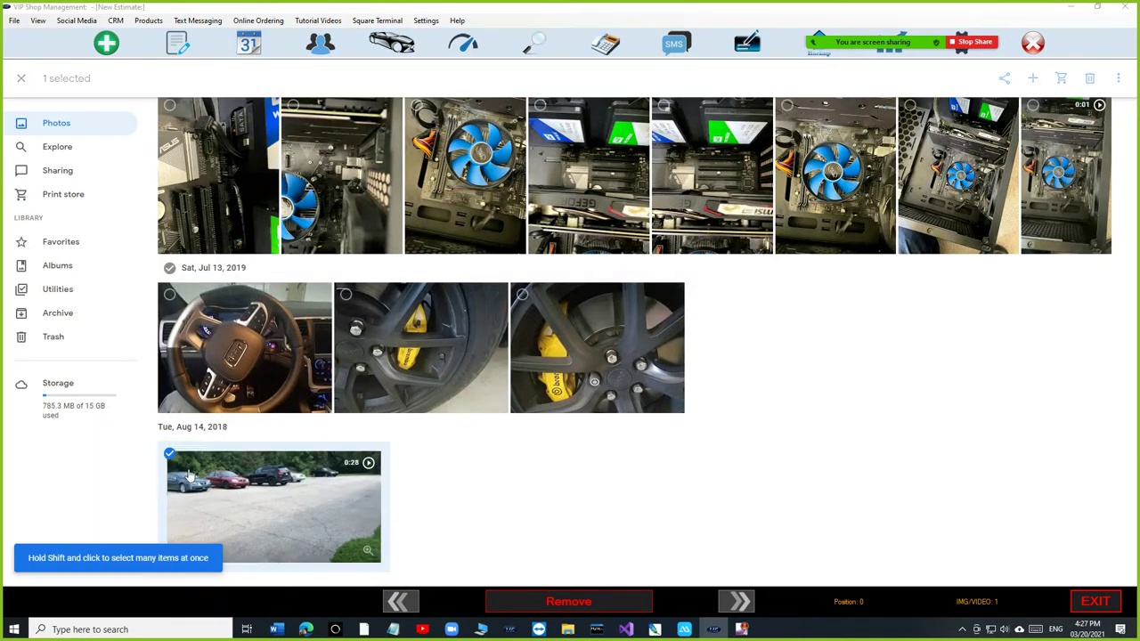
Step: Create and copy a share link for the selected video, and return to the estimate
{"action": "left_click", "coordinate": [1006, 78]}
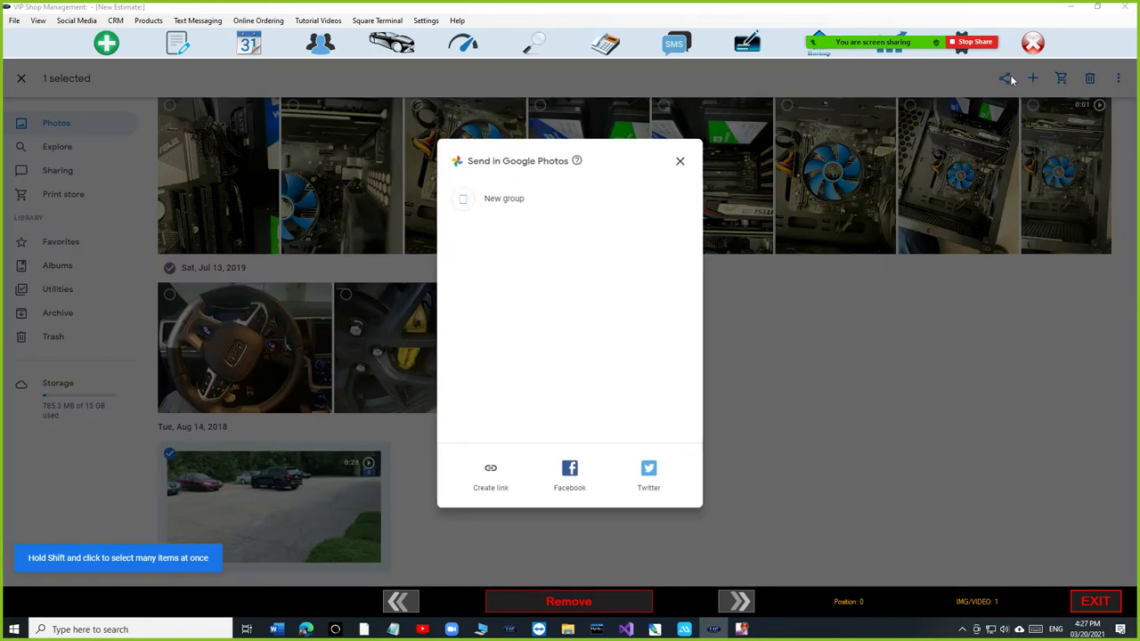
{"action": "left_click", "coordinate": [489, 481]}
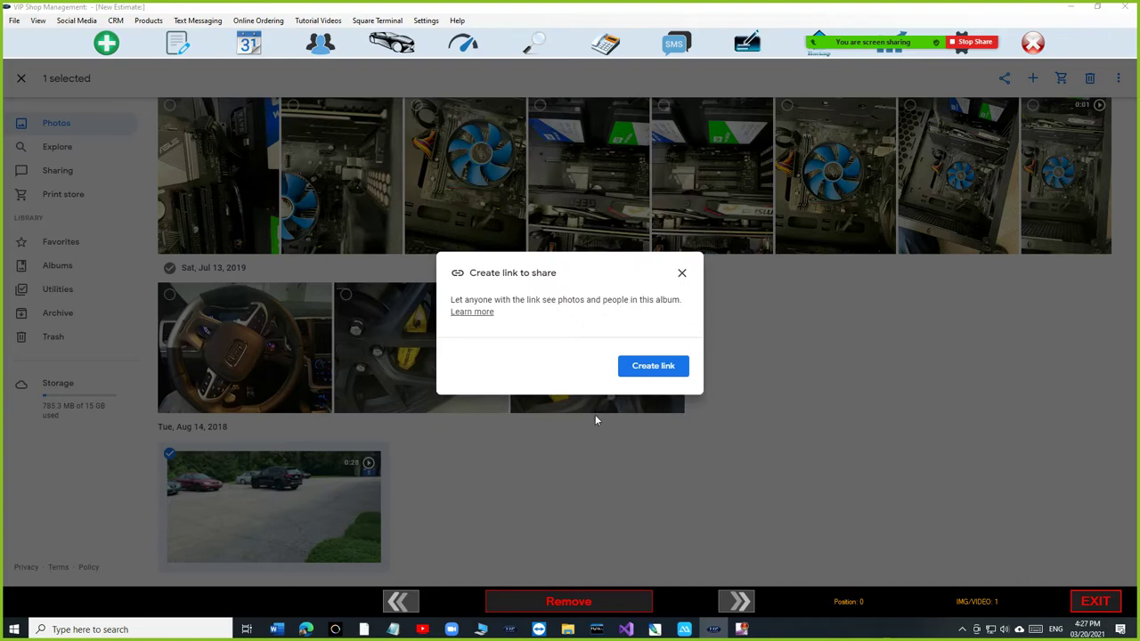
{"action": "left_click", "coordinate": [644, 372]}
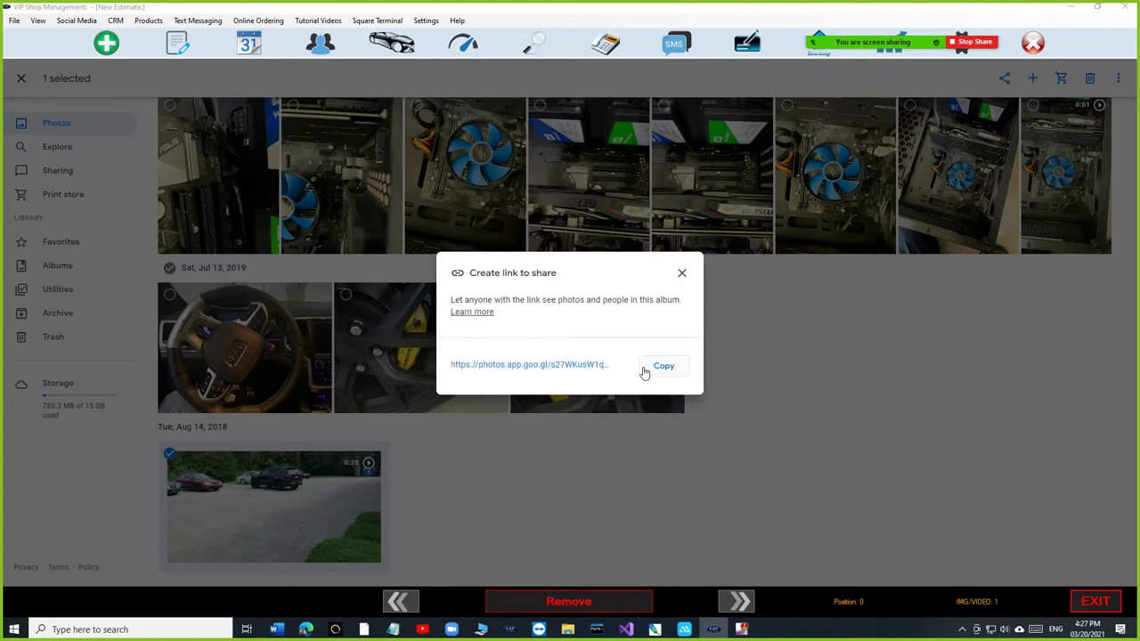
{"action": "left_click", "coordinate": [657, 370]}
{"action": "left_click", "coordinate": [1095, 602]}
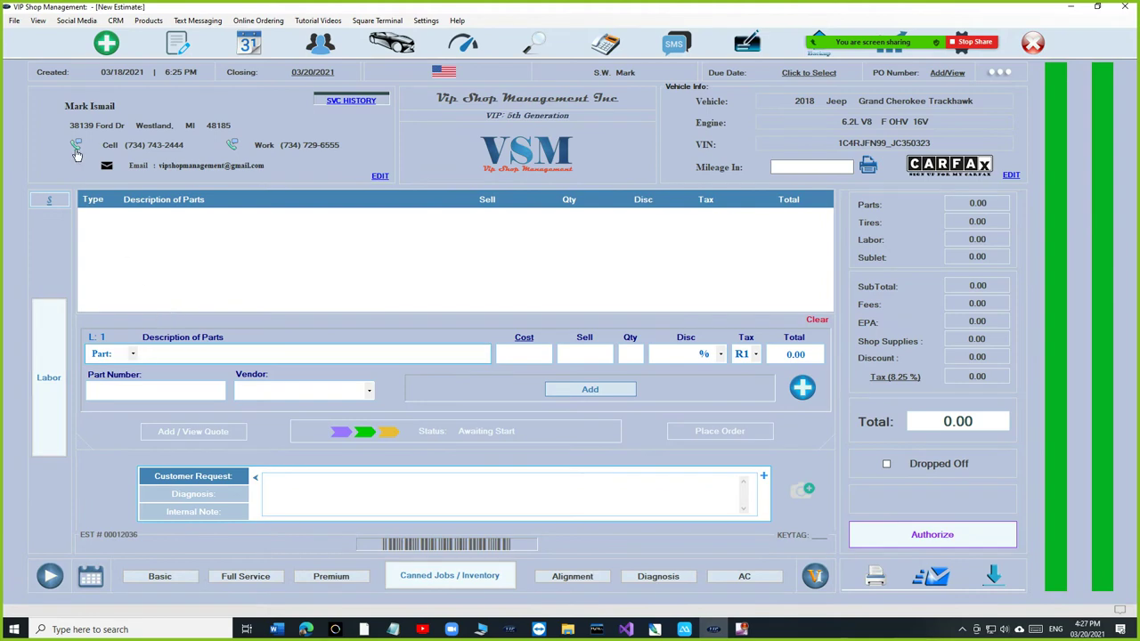
Step: Send the vehicle-ready text with the video link to the customer's cell number
{"action": "left_click", "coordinate": [75, 148]}
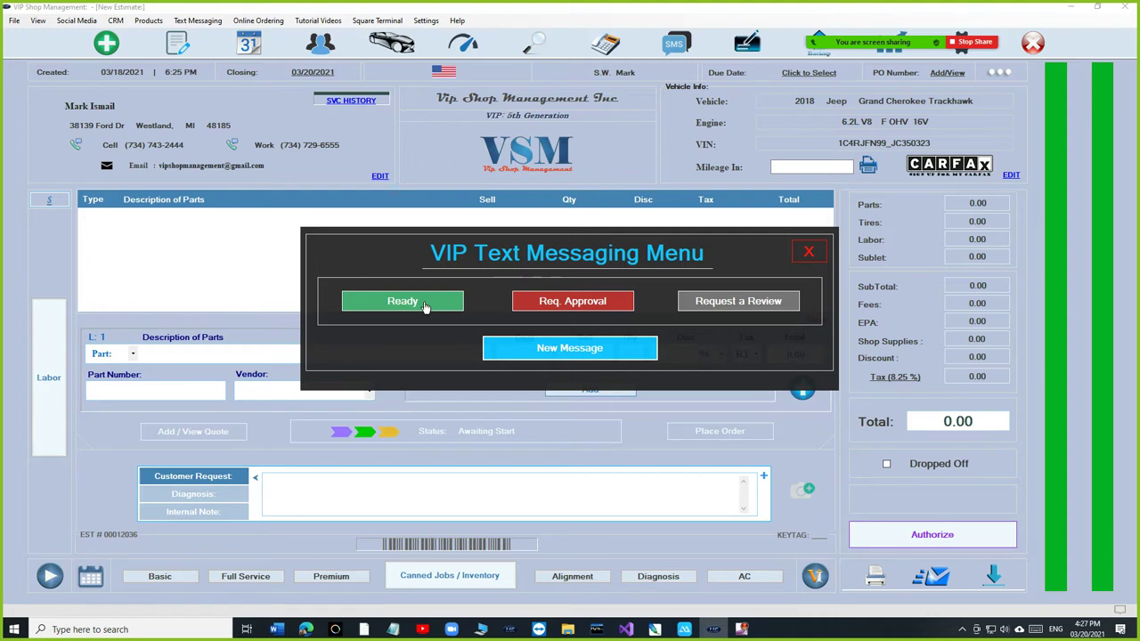
{"action": "left_click", "coordinate": [425, 304]}
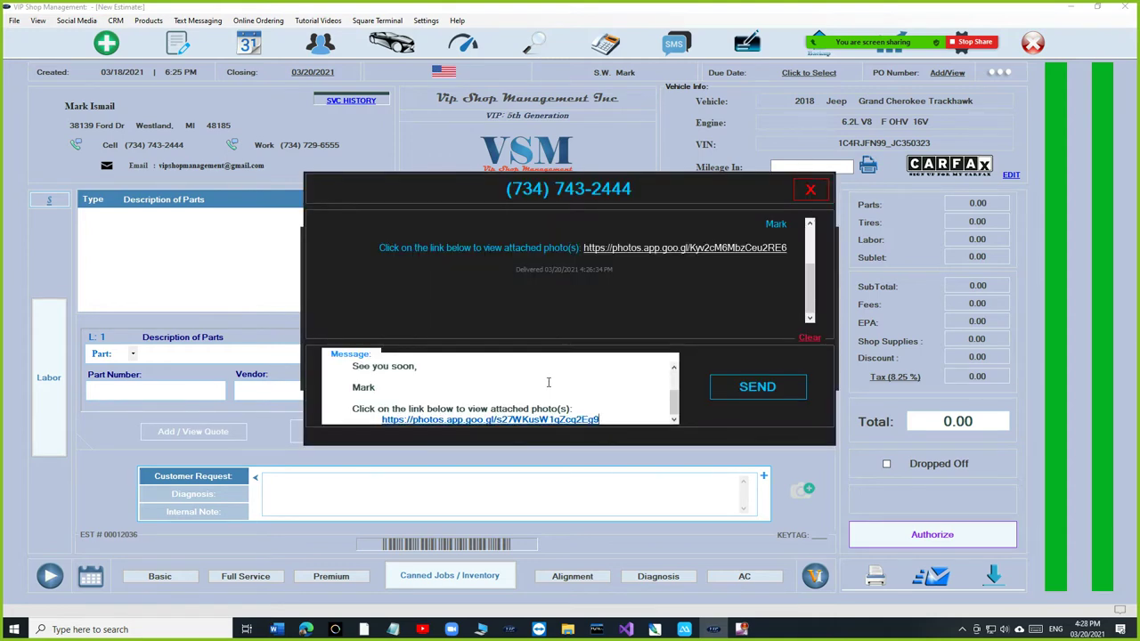
{"action": "left_click", "coordinate": [771, 392]}
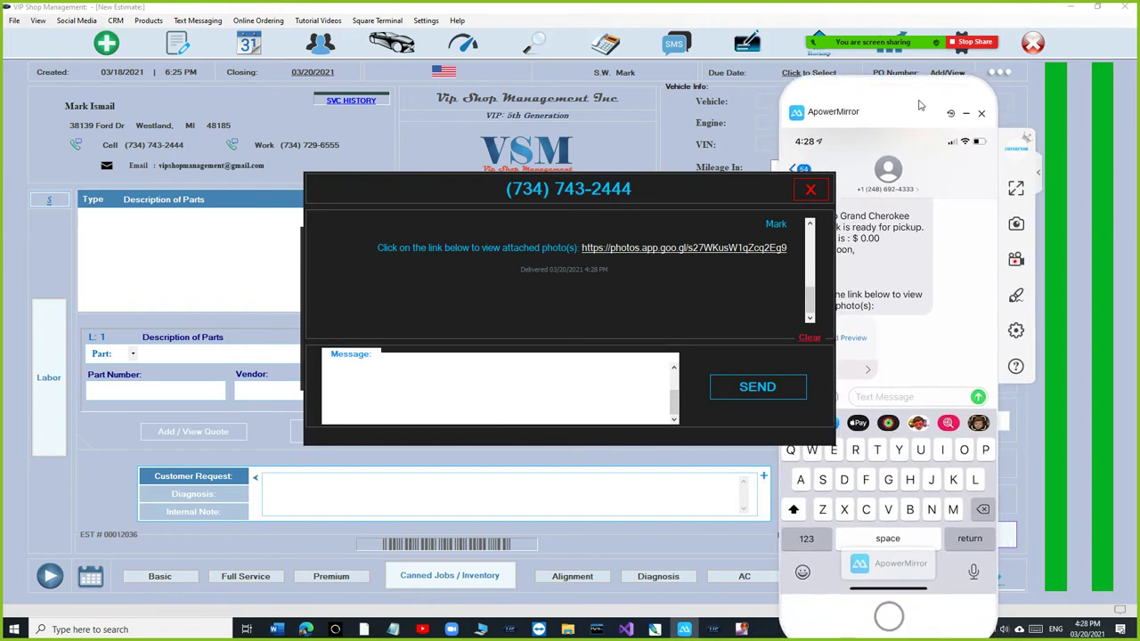
Step: Close the message window and check the received video link preview on the mirrored phone in ApowerMirror
{"action": "left_click", "coordinate": [810, 189]}
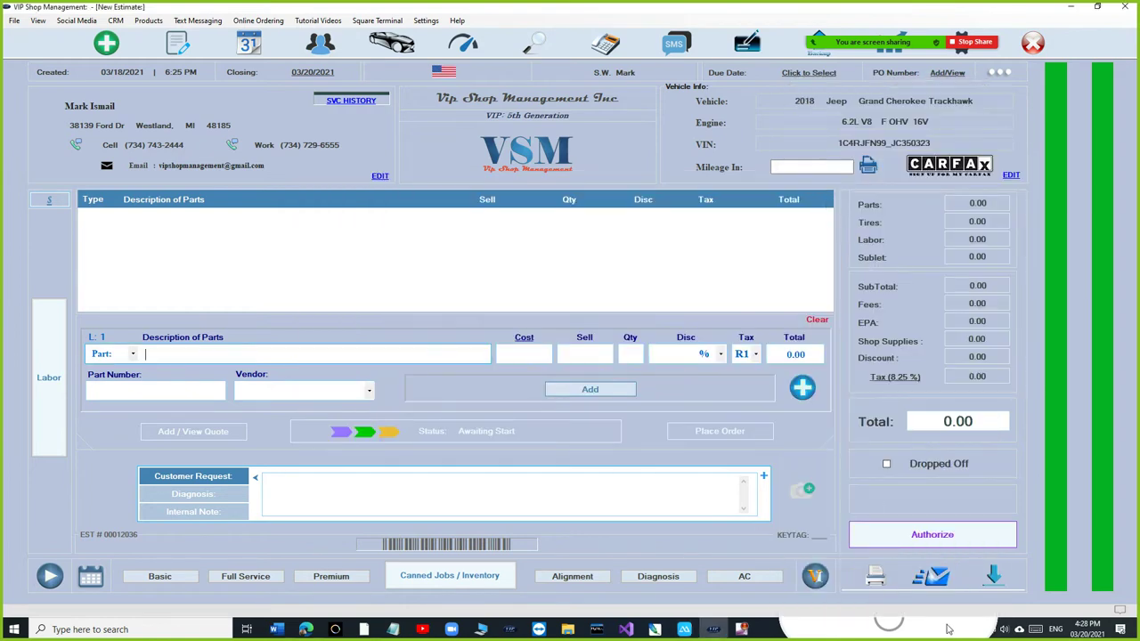
{"action": "left_click", "coordinate": [825, 357]}
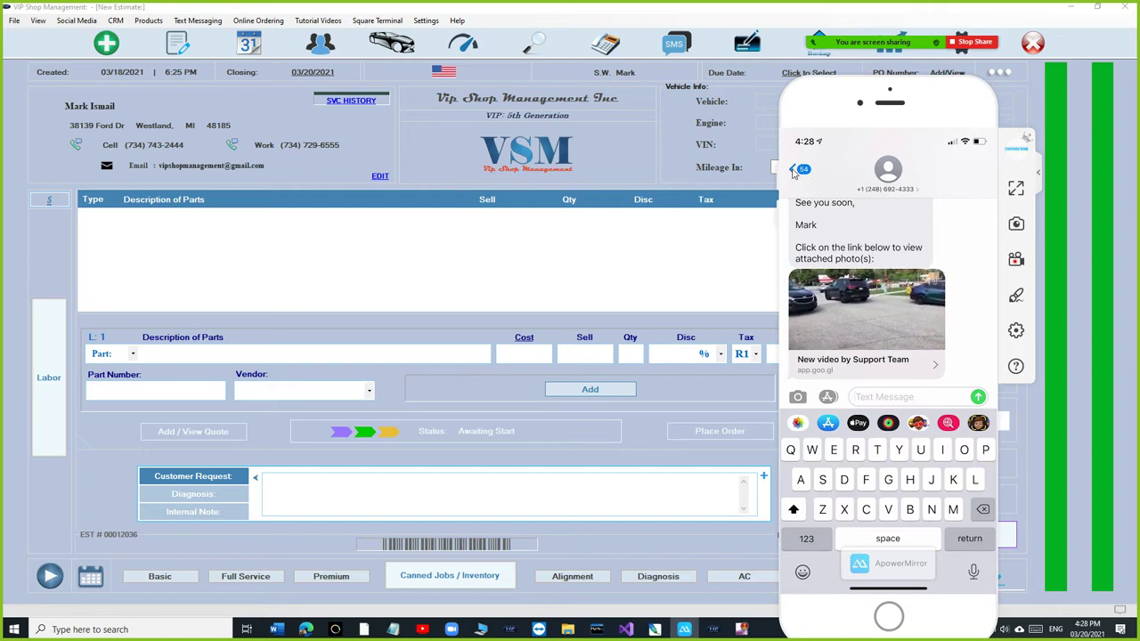
{"action": "left_click", "coordinate": [798, 92]}
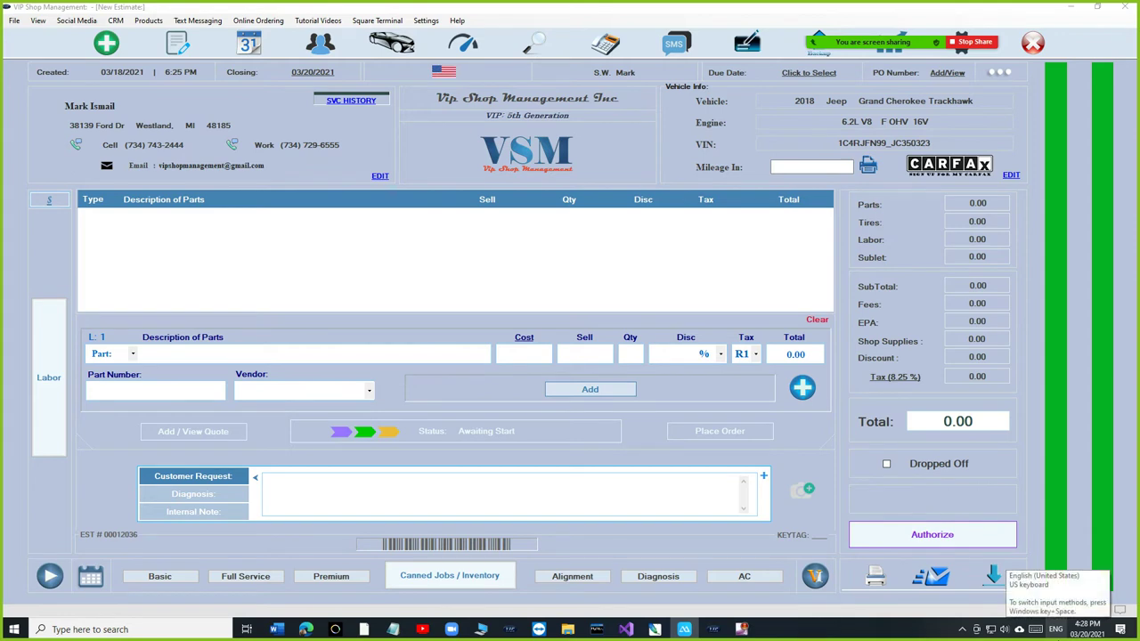
{"action": "left_click_drag", "start_coordinate": [1136, 267], "coordinate": [943, 242]}
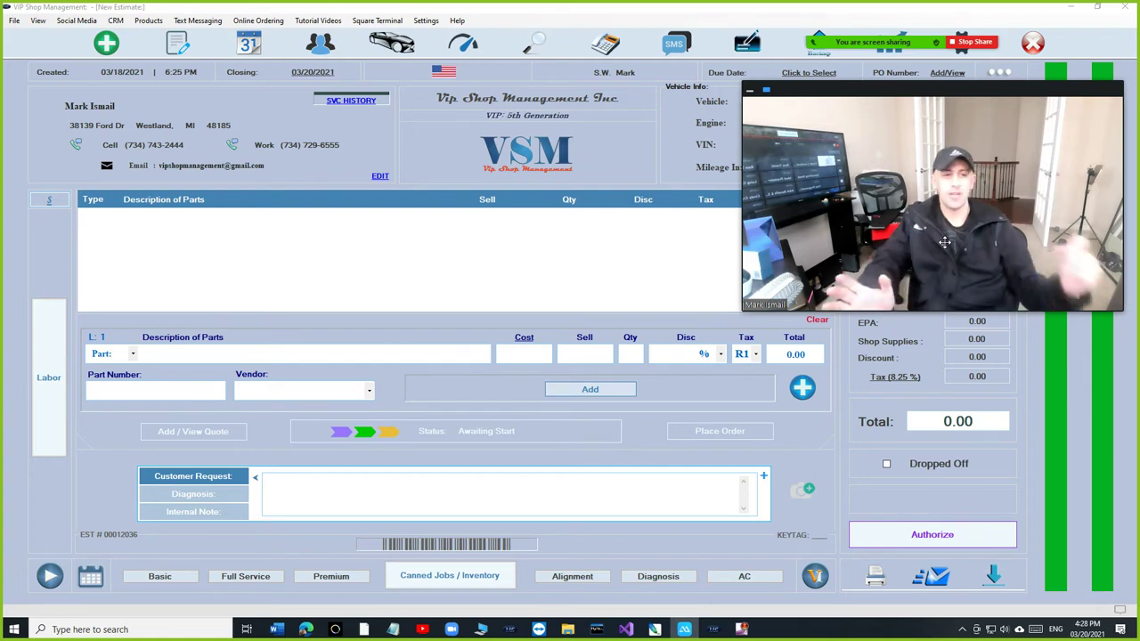
Step: Replace the Jeep photo attached to the estimate with the steering wheel photo from Jul 13, 2019
{"action": "left_click", "coordinate": [803, 494]}
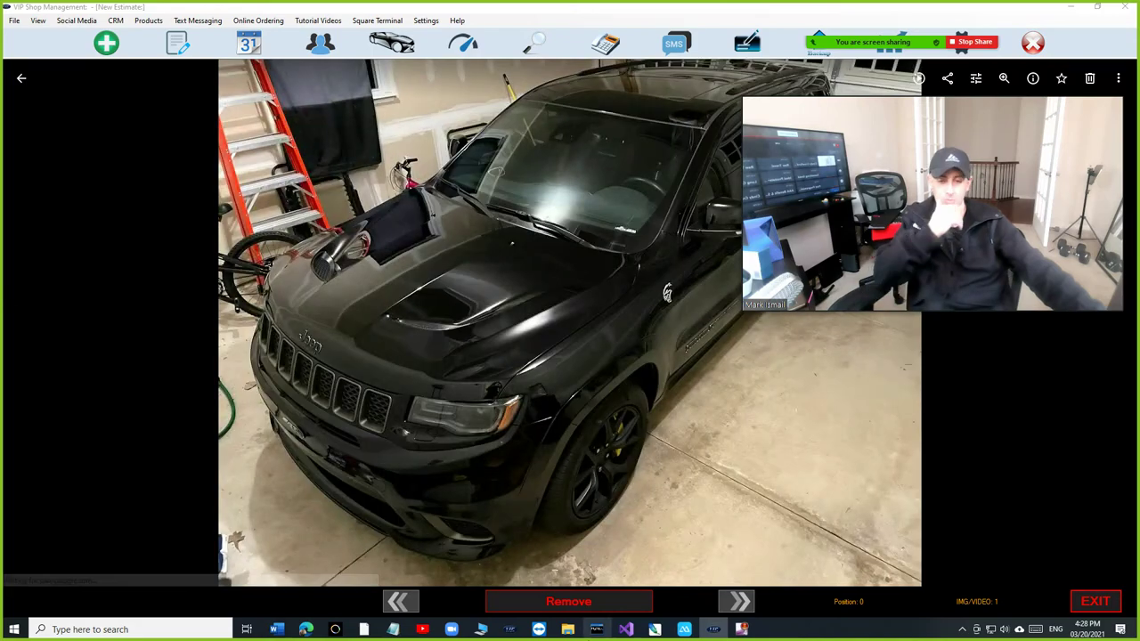
{"action": "left_click", "coordinate": [609, 606]}
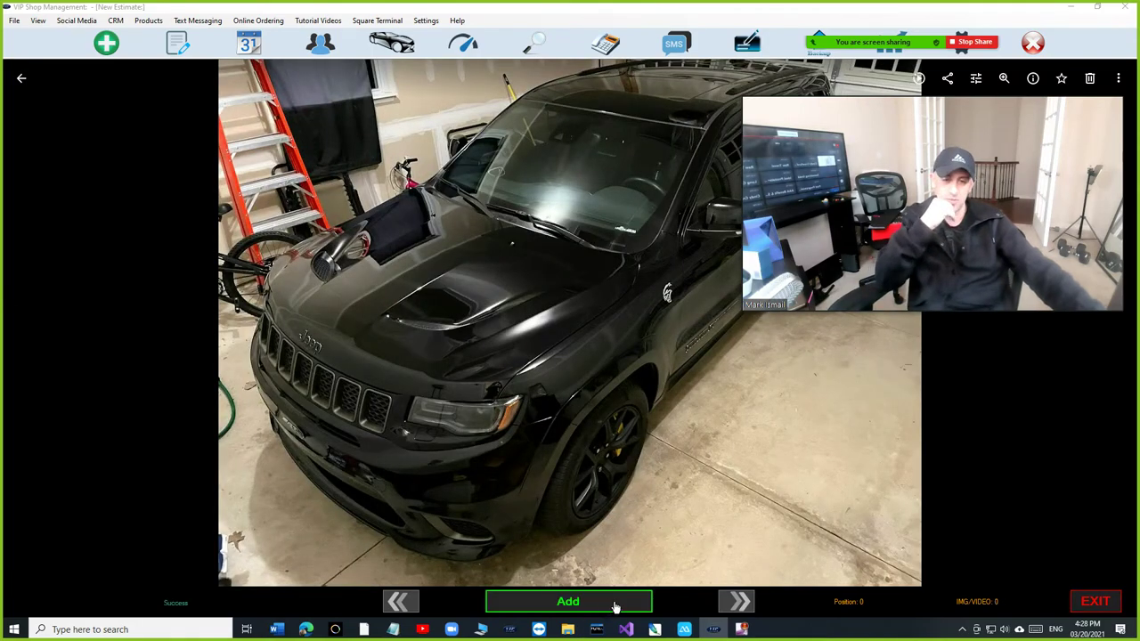
{"action": "left_click", "coordinate": [21, 79]}
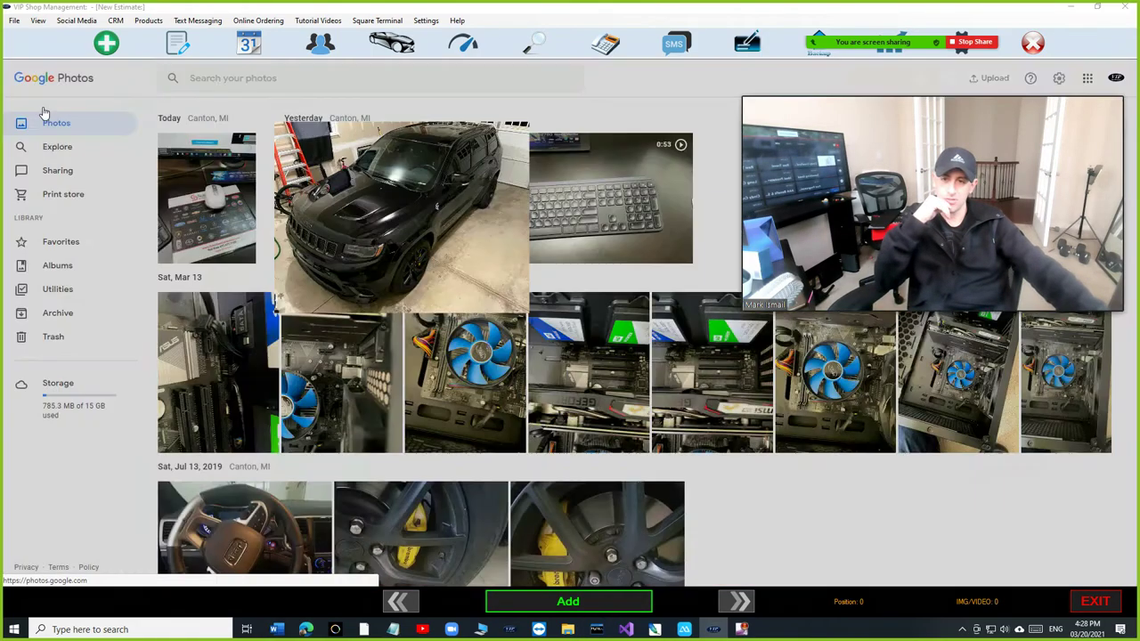
{"action": "scroll", "coordinate": [492, 367], "scroll_direction": "down", "scroll_amount": 2}
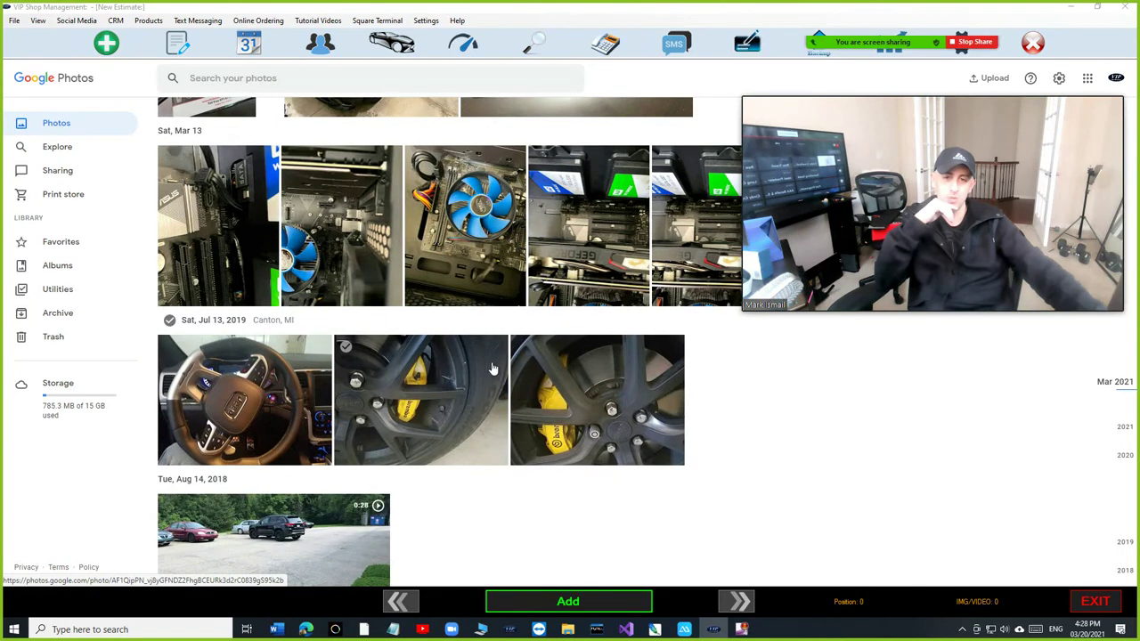
{"action": "left_click", "coordinate": [237, 405]}
{"action": "left_click", "coordinate": [613, 603]}
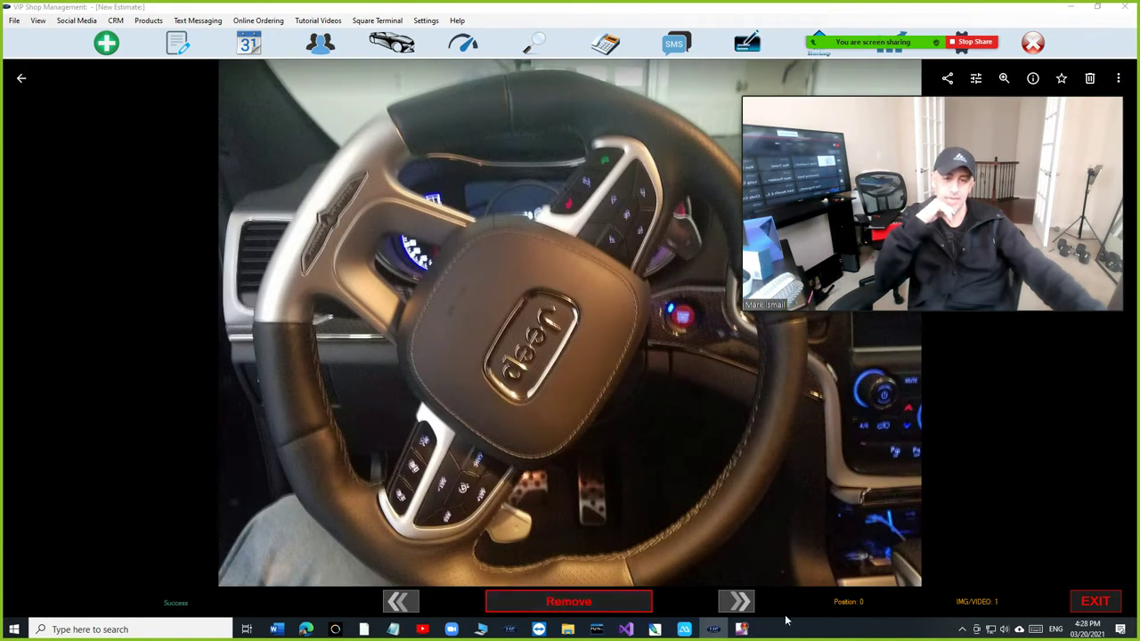
Step: Attach the two wheel photos with yellow Brembo calipers that follow the steering wheel photo
{"action": "left_click", "coordinate": [1104, 324]}
{"action": "left_click", "coordinate": [598, 601]}
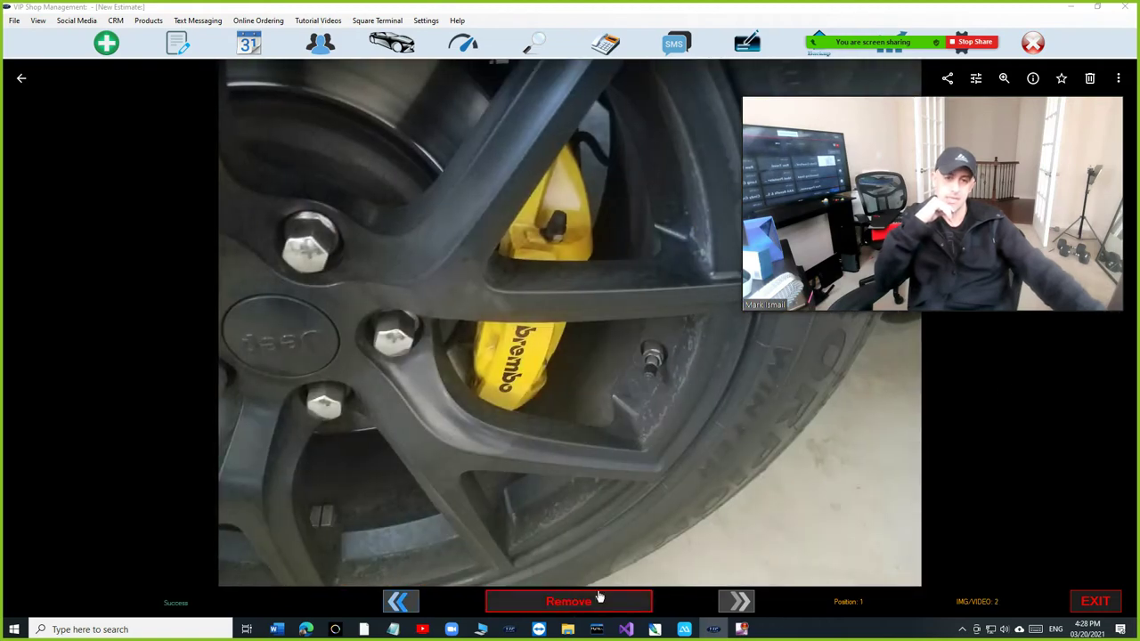
{"action": "left_click", "coordinate": [1102, 324]}
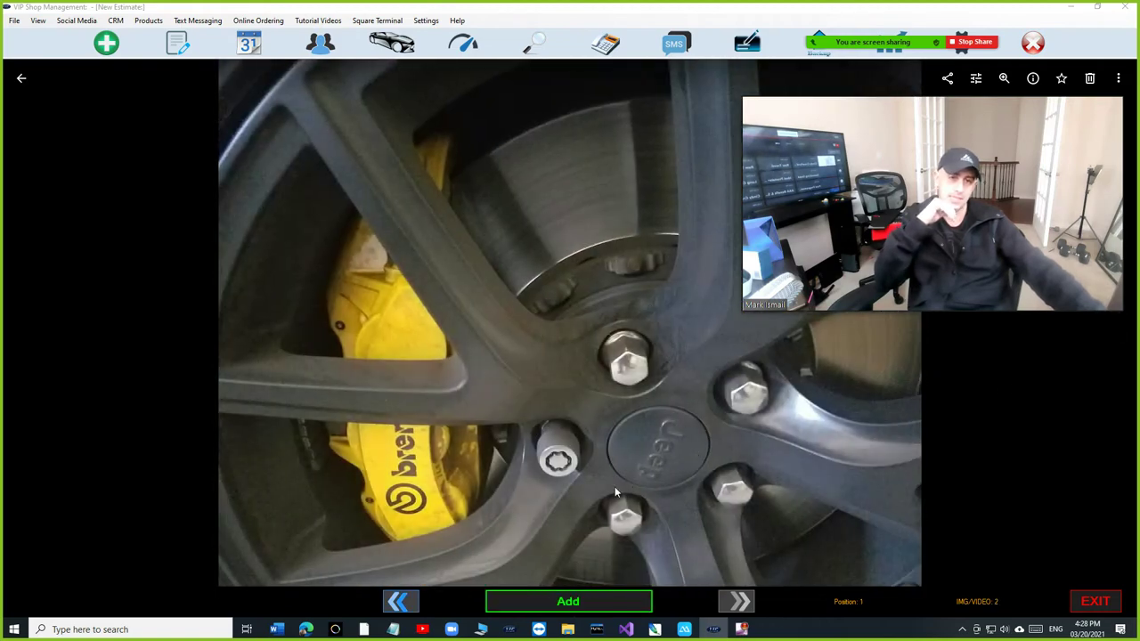
{"action": "left_click", "coordinate": [601, 604]}
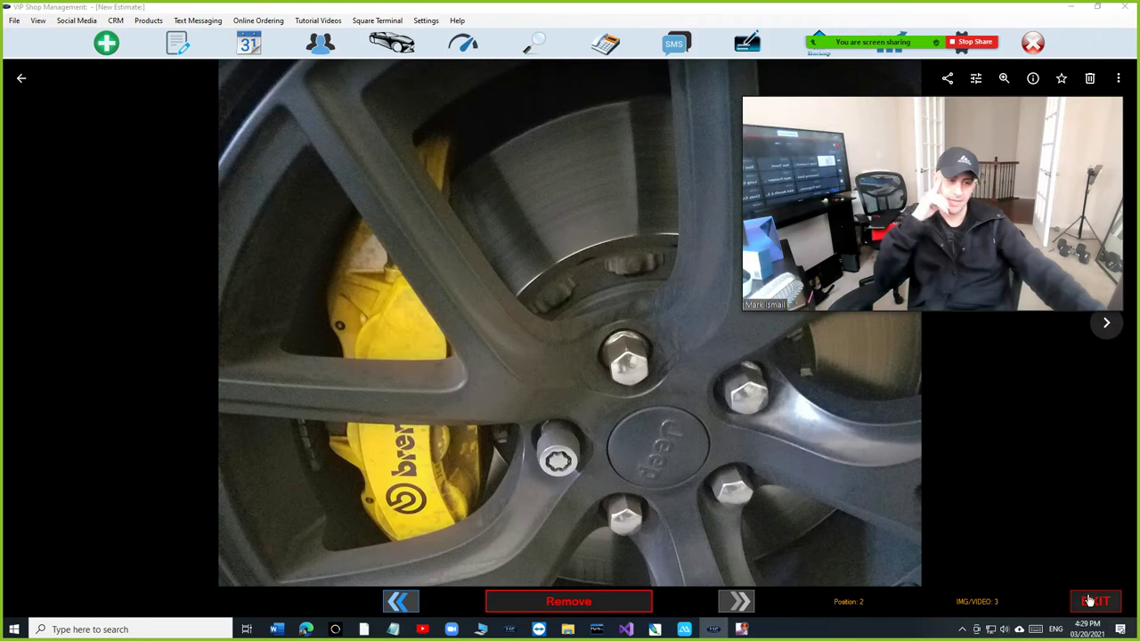
Step: Return to the photo library and select all three photos from Jul 13, 2019
{"action": "left_click", "coordinate": [21, 77]}
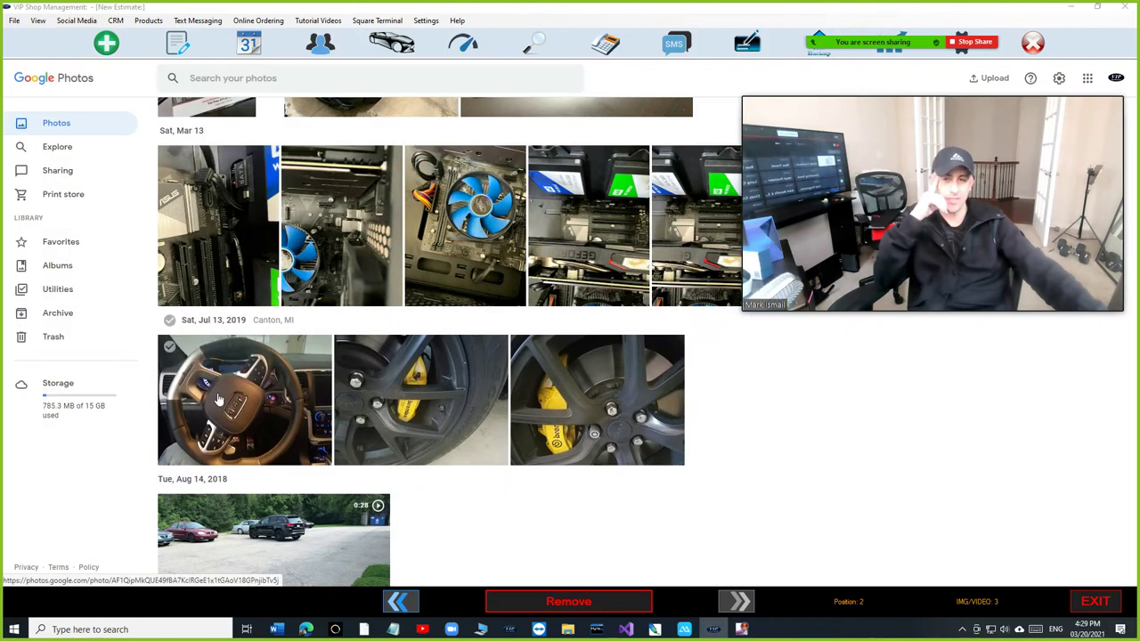
{"action": "left_click", "coordinate": [170, 347]}
{"action": "left_click", "coordinate": [346, 347]}
{"action": "left_click", "coordinate": [524, 349]}
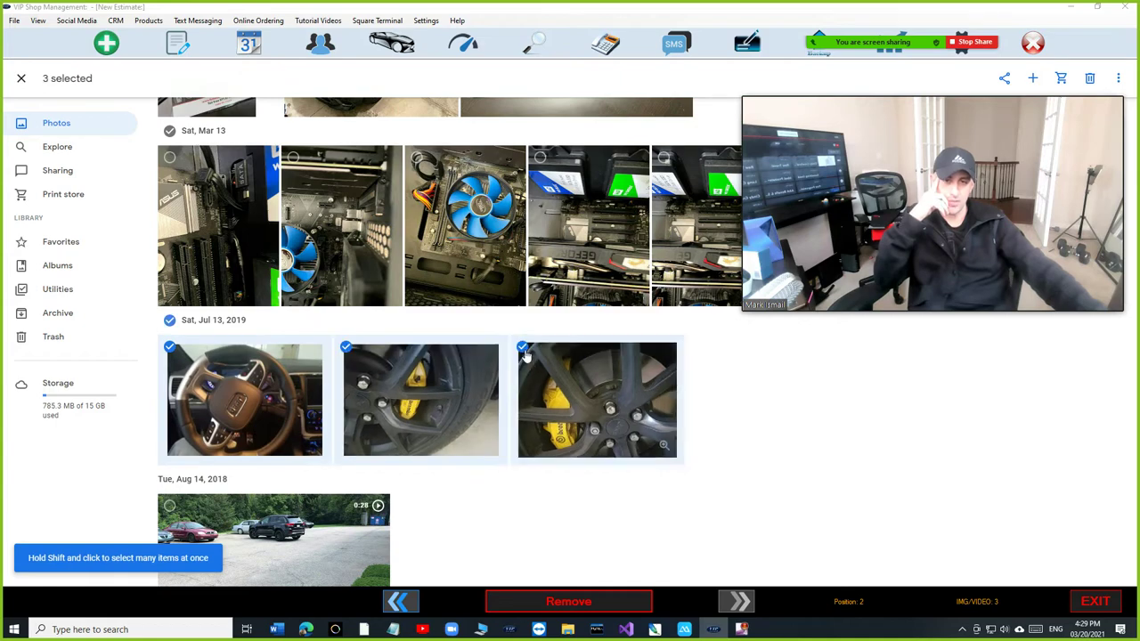
Step: Create and copy one share link for the three selected photos, and return to the estimate
{"action": "left_click", "coordinate": [1004, 78]}
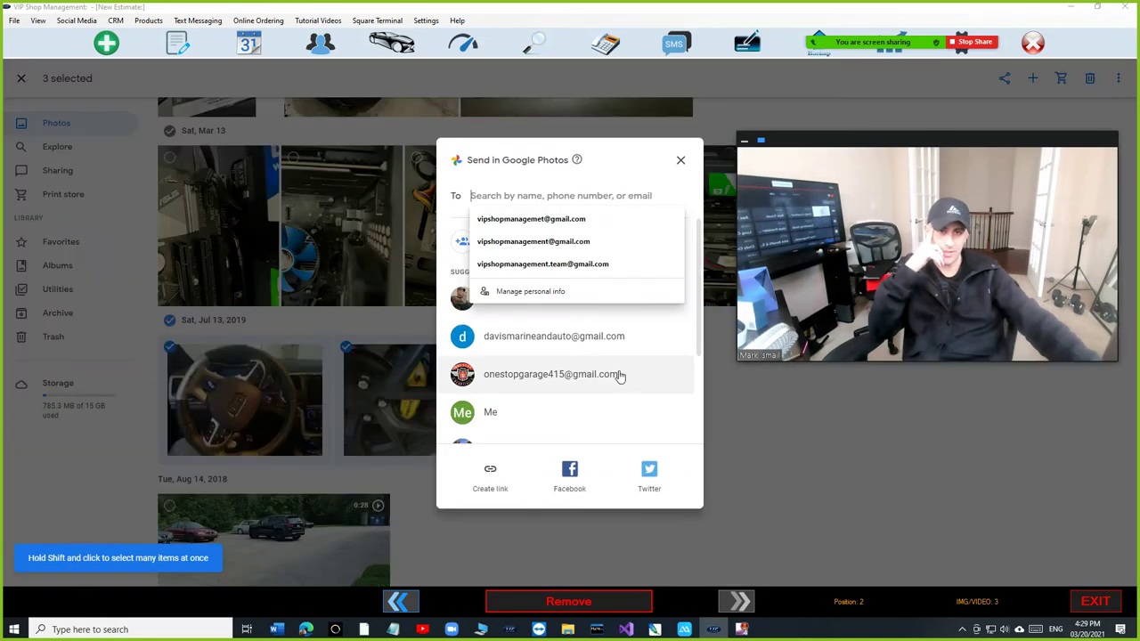
{"action": "left_click", "coordinate": [492, 486]}
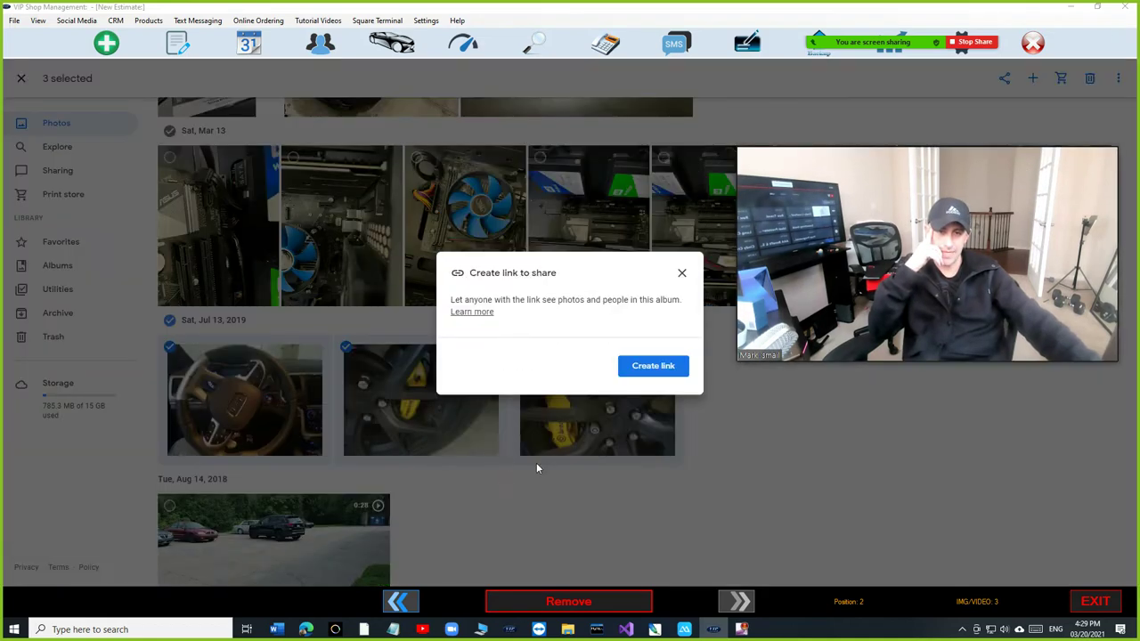
{"action": "left_click", "coordinate": [663, 372]}
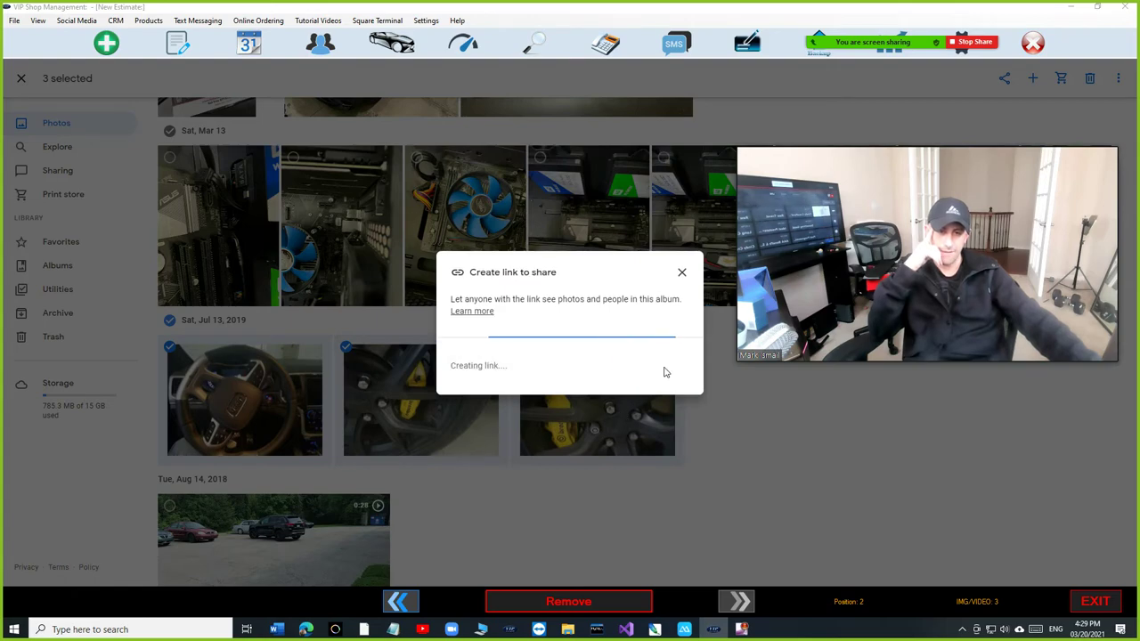
{"action": "left_click", "coordinate": [663, 374]}
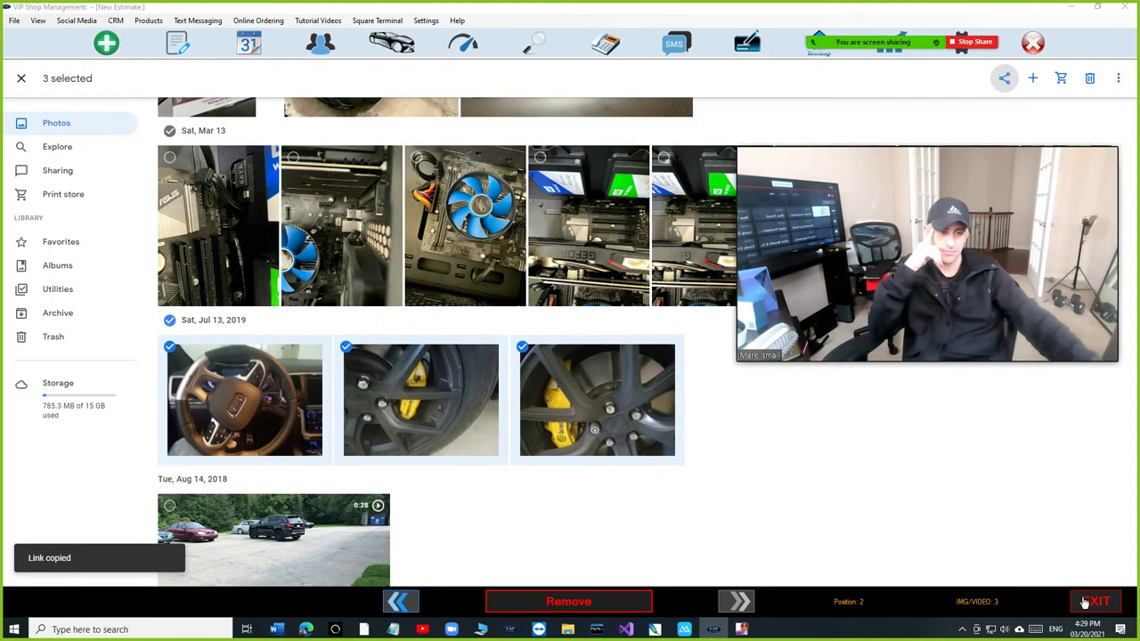
{"action": "left_click", "coordinate": [1085, 602]}
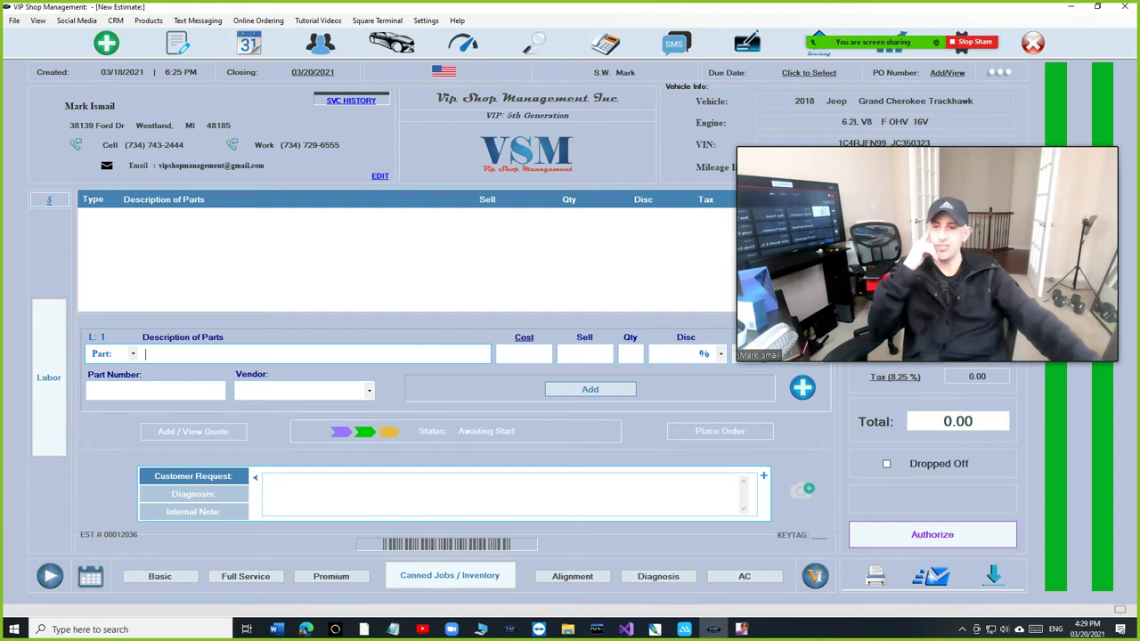
Step: Switch to the Edge browser, view each photo in the shared album, and close the browser
{"action": "key", "text": "alt+Tab"}
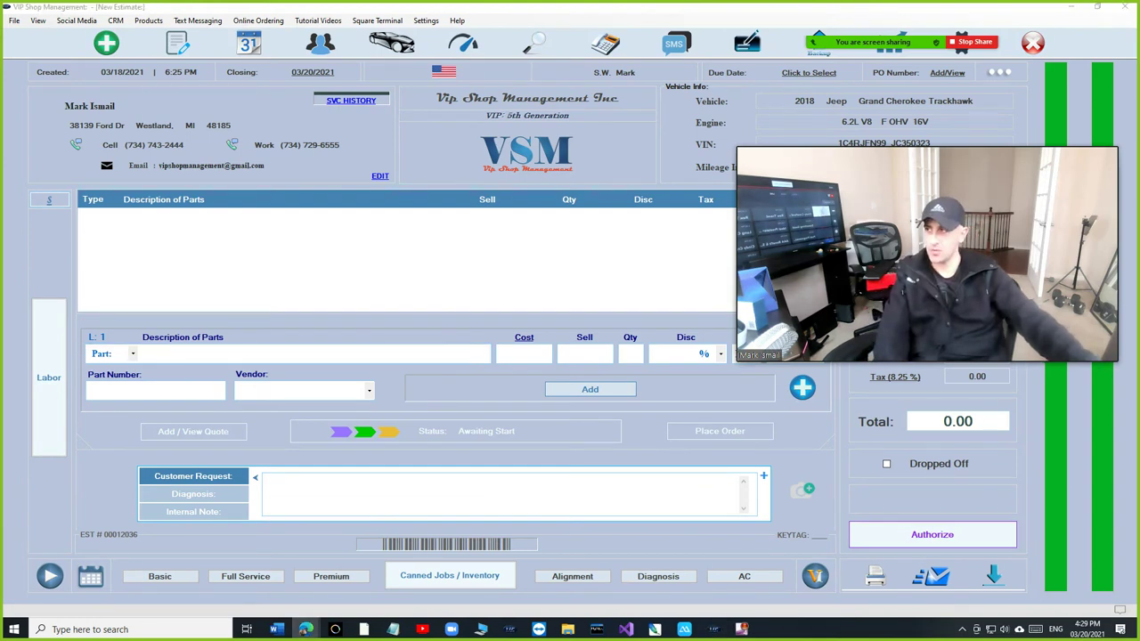
{"action": "left_click", "coordinate": [306, 629]}
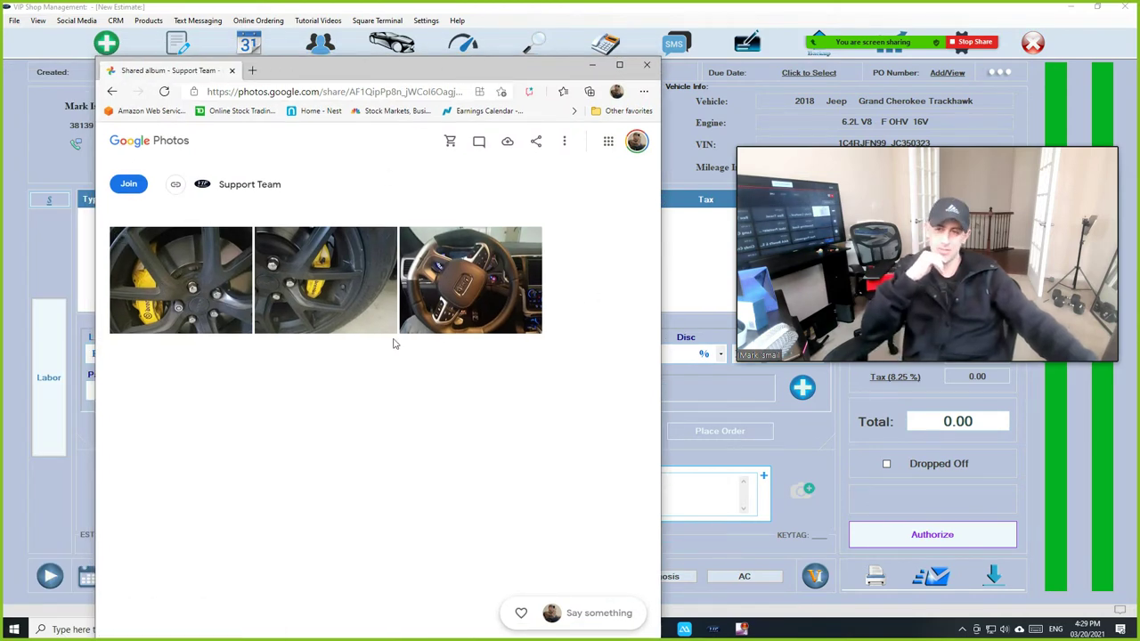
{"action": "left_click", "coordinate": [239, 291]}
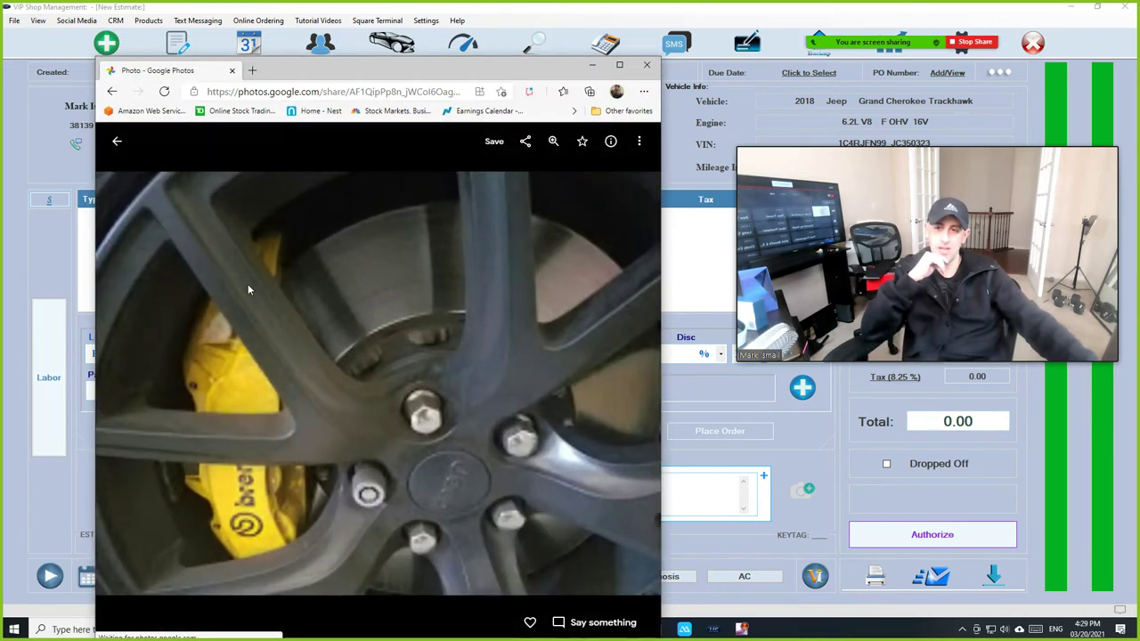
{"action": "left_click", "coordinate": [626, 386]}
{"action": "left_click", "coordinate": [626, 385]}
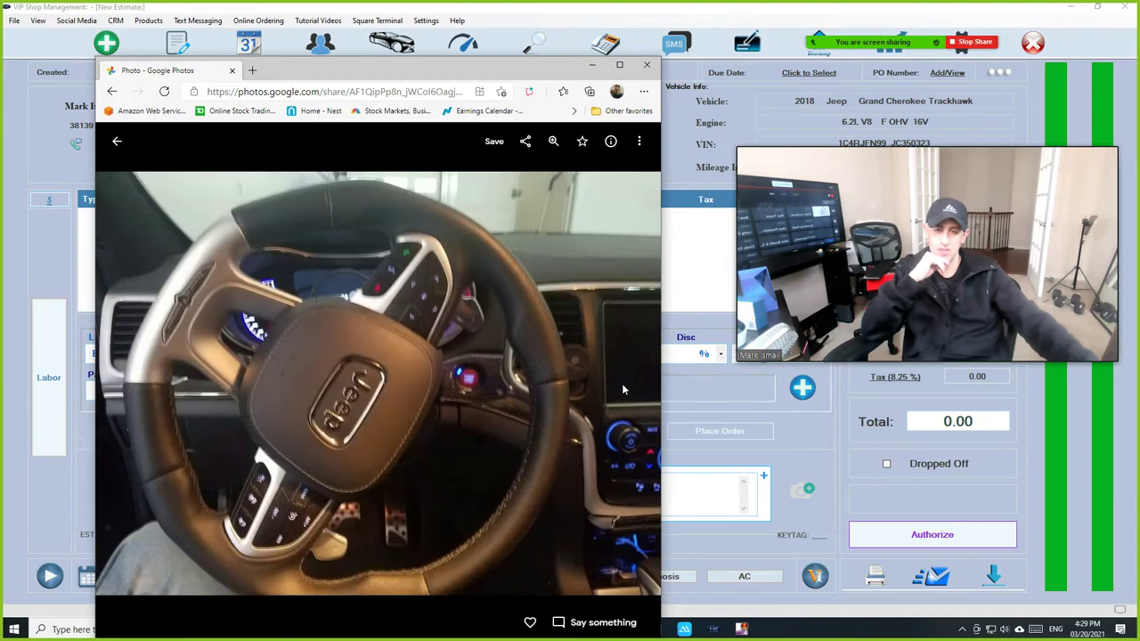
{"action": "left_click", "coordinate": [647, 64]}
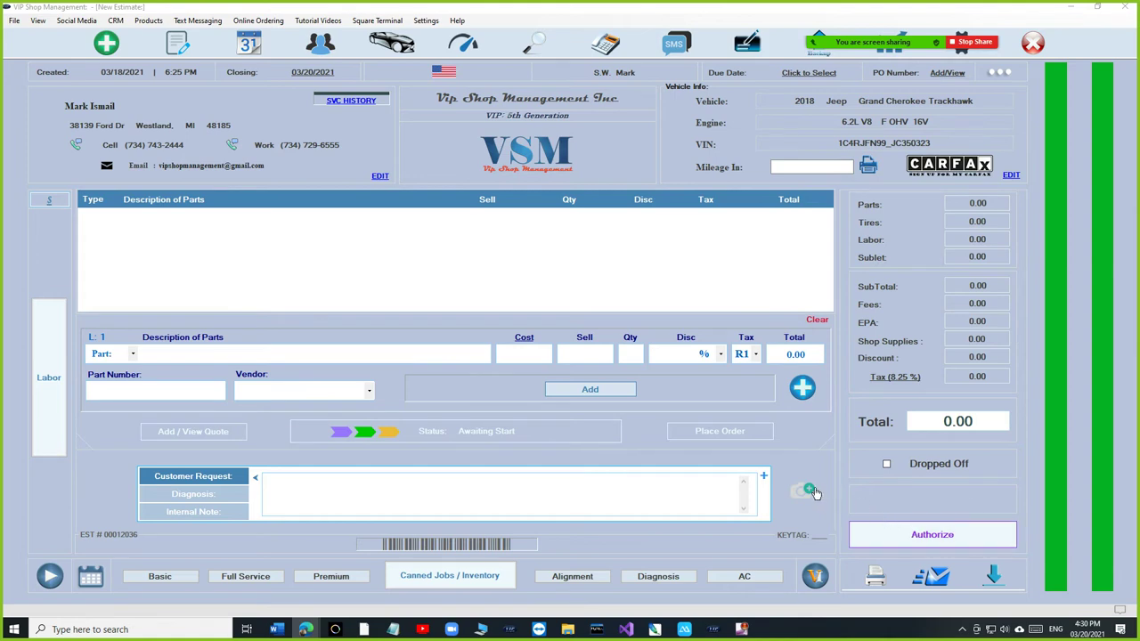
Step: Remove all three attached Jeep photos, the steering wheel and both wheels, from the estimate and return to the estimate
{"action": "left_click", "coordinate": [812, 491]}
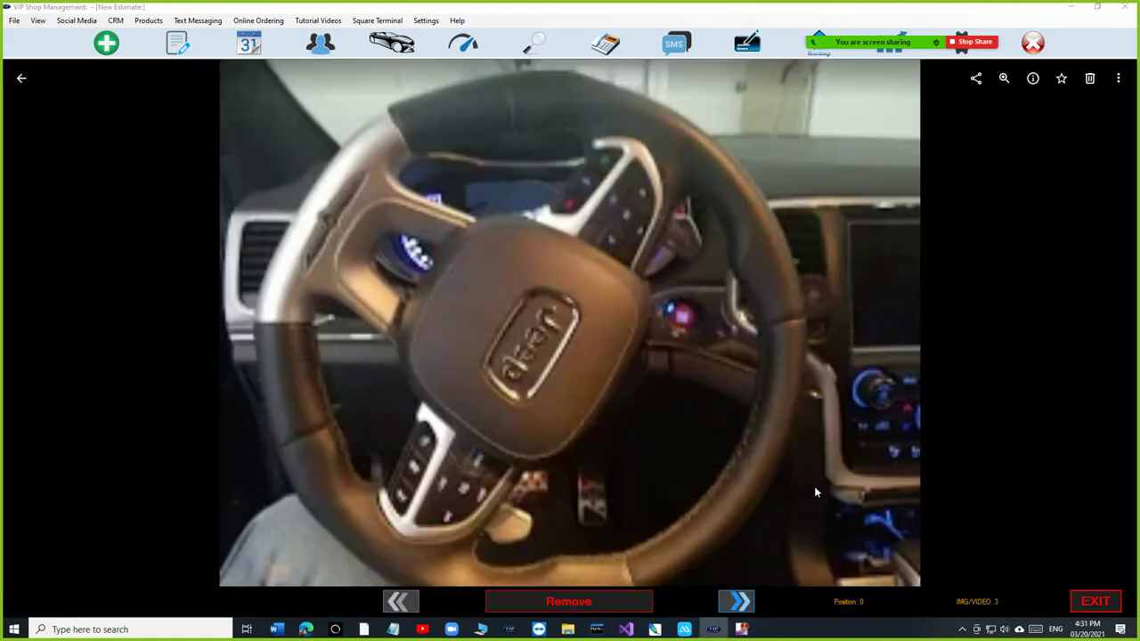
{"action": "left_click", "coordinate": [639, 600]}
{"action": "left_click", "coordinate": [639, 600]}
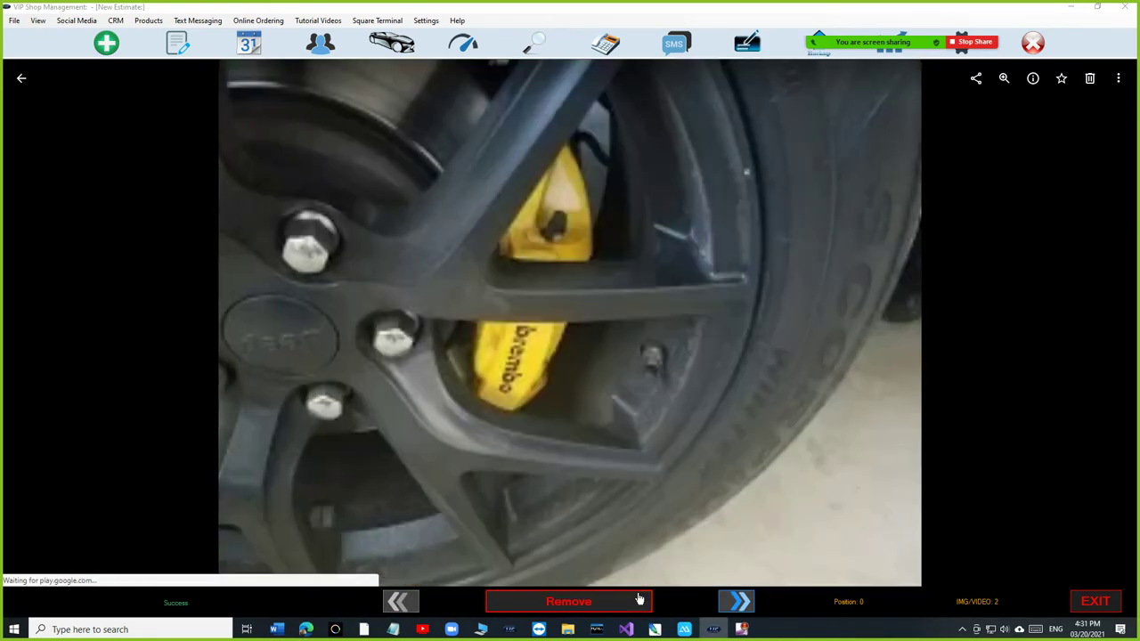
{"action": "left_click", "coordinate": [640, 600]}
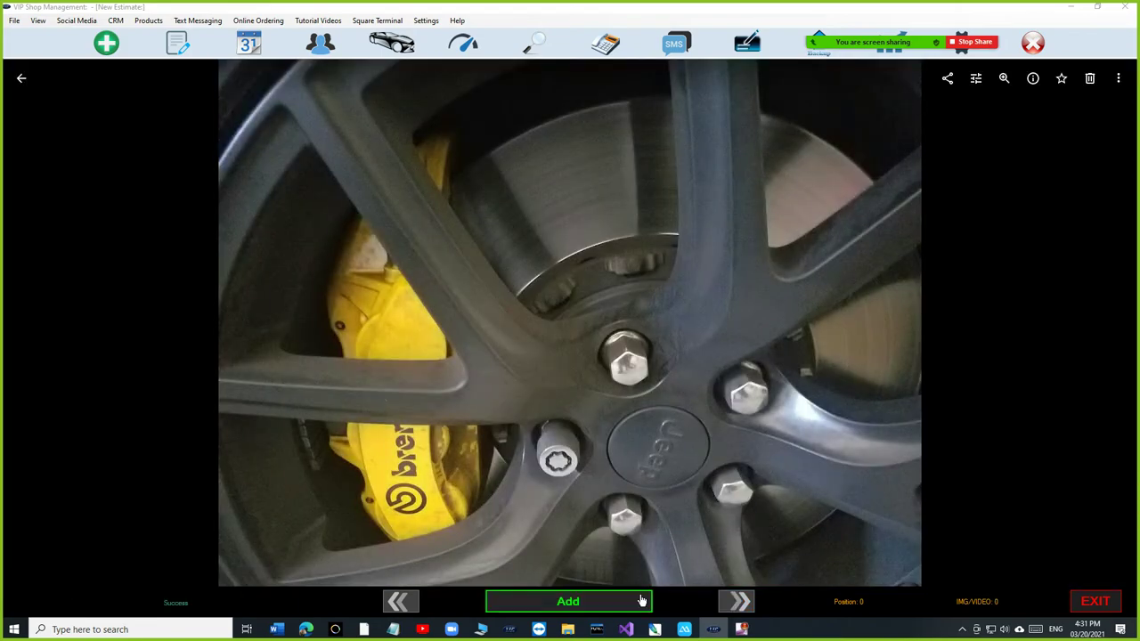
{"action": "left_click", "coordinate": [1077, 603]}
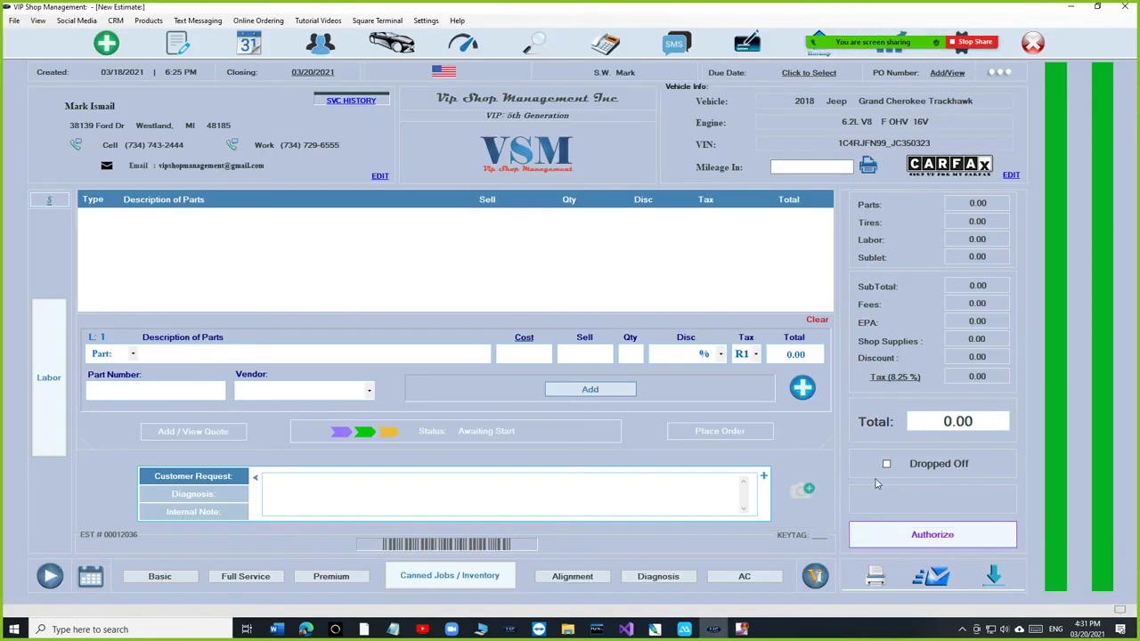
Step: Attach today's photo of the computer monitors and keyboard to the estimate
{"action": "left_click", "coordinate": [803, 486]}
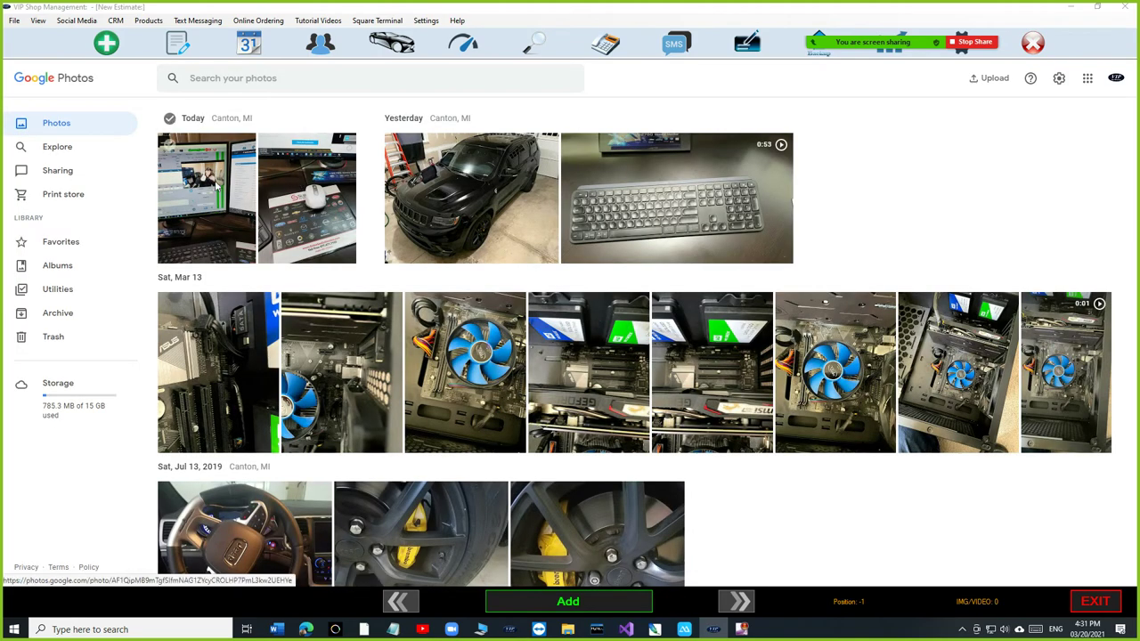
{"action": "left_click", "coordinate": [214, 182]}
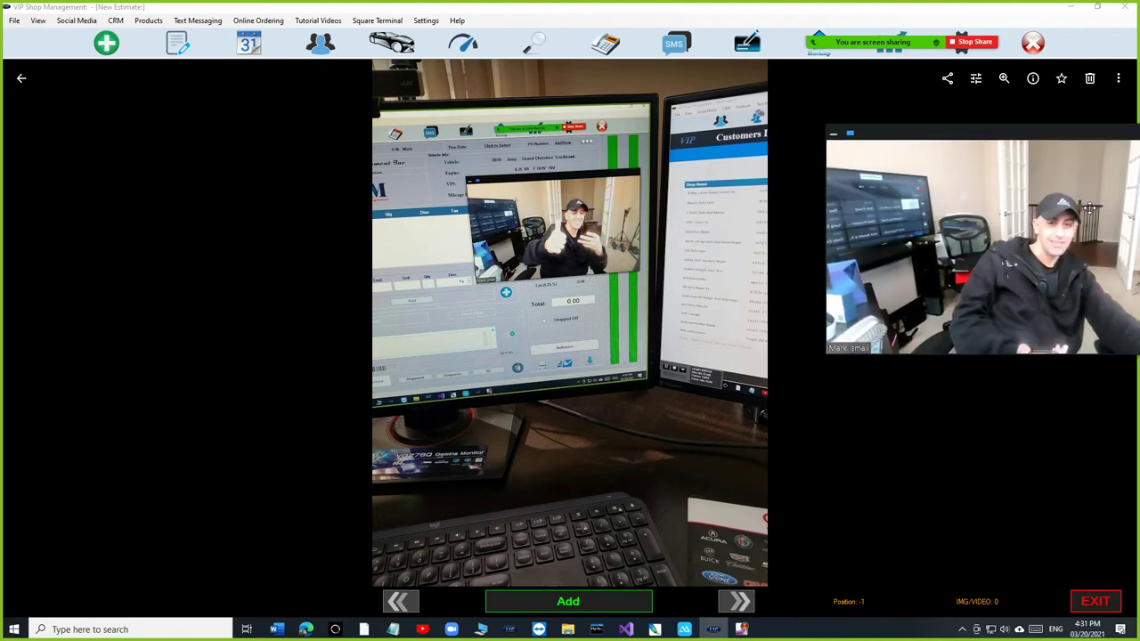
{"action": "left_click_drag", "start_coordinate": [1090, 198], "coordinate": [1000, 182]}
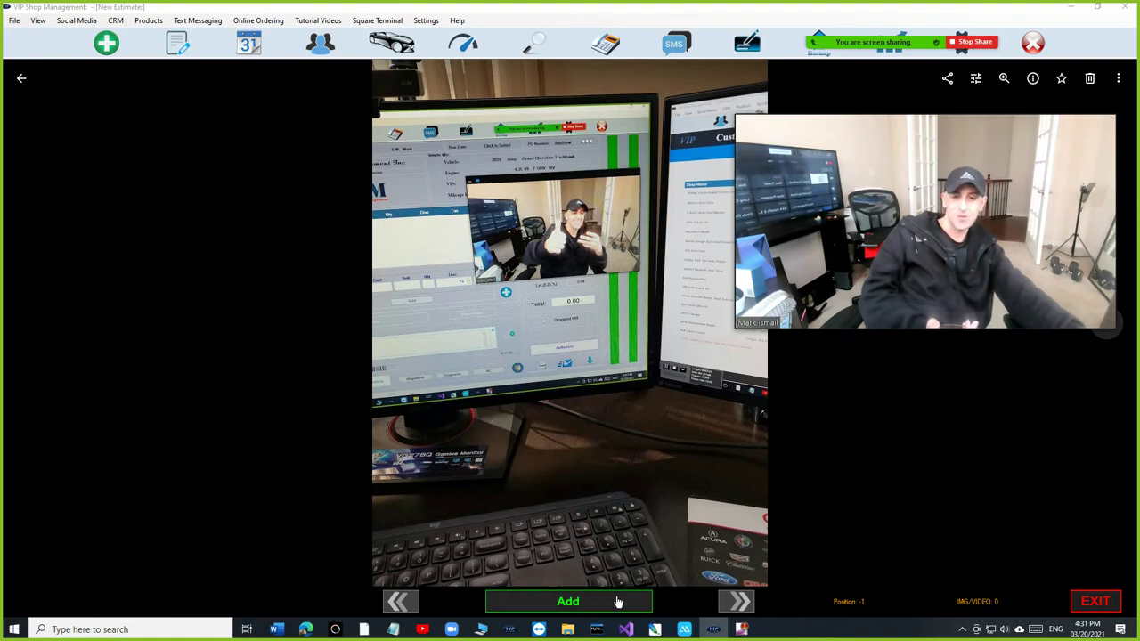
{"action": "left_click", "coordinate": [608, 604]}
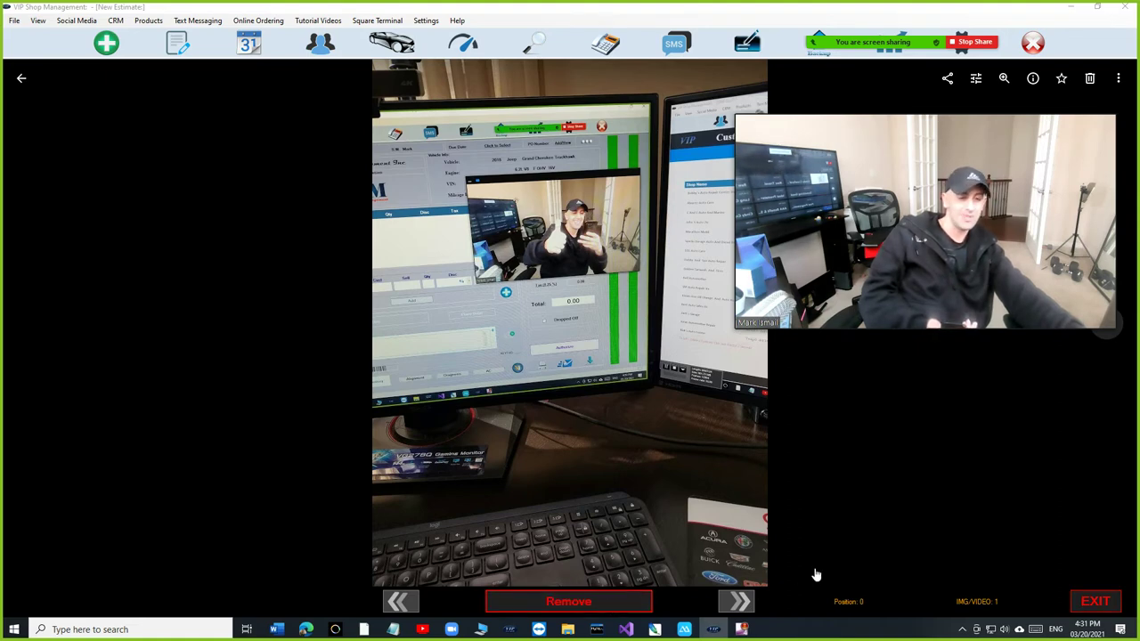
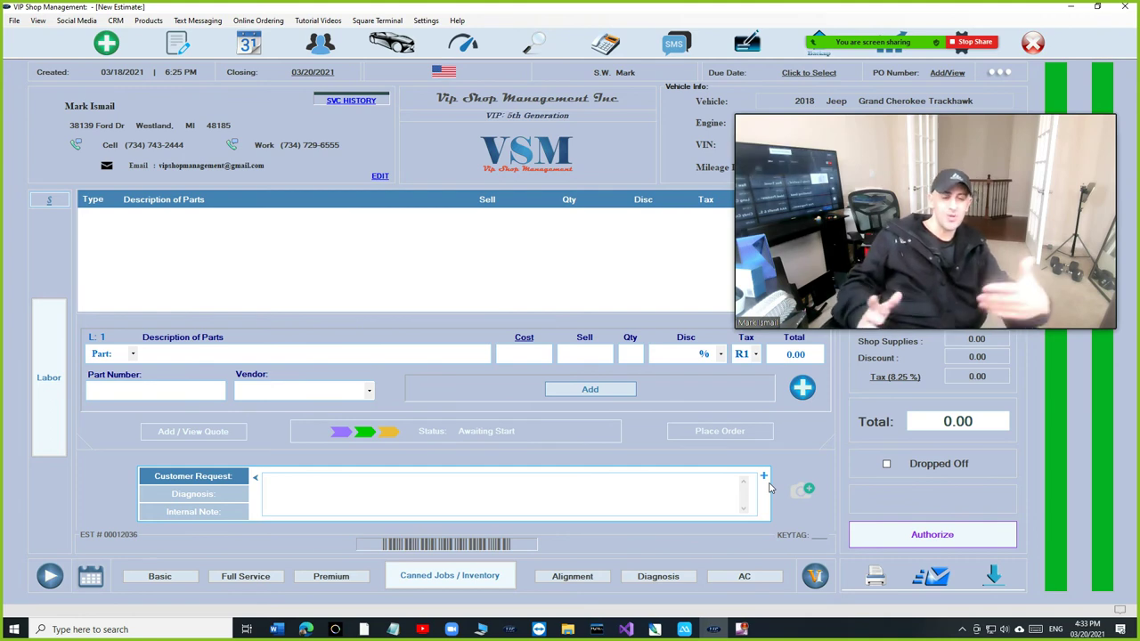
Step: Reopen the estimate's attachments, remove the monitor photo, and return to the photo library
{"action": "left_click", "coordinate": [803, 490]}
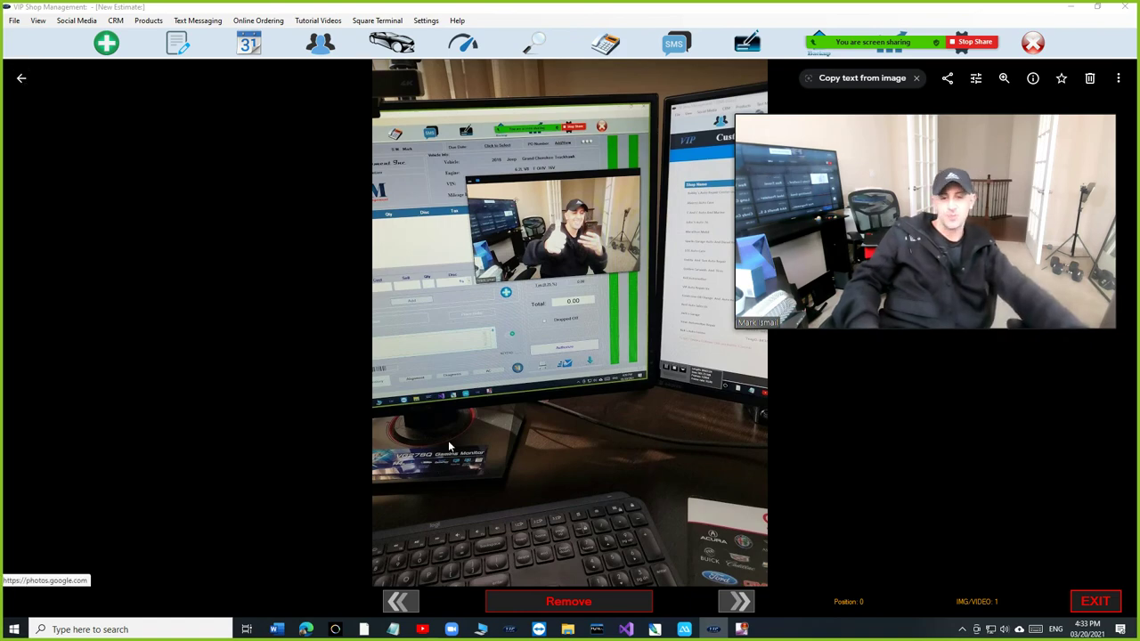
{"action": "left_click", "coordinate": [568, 601]}
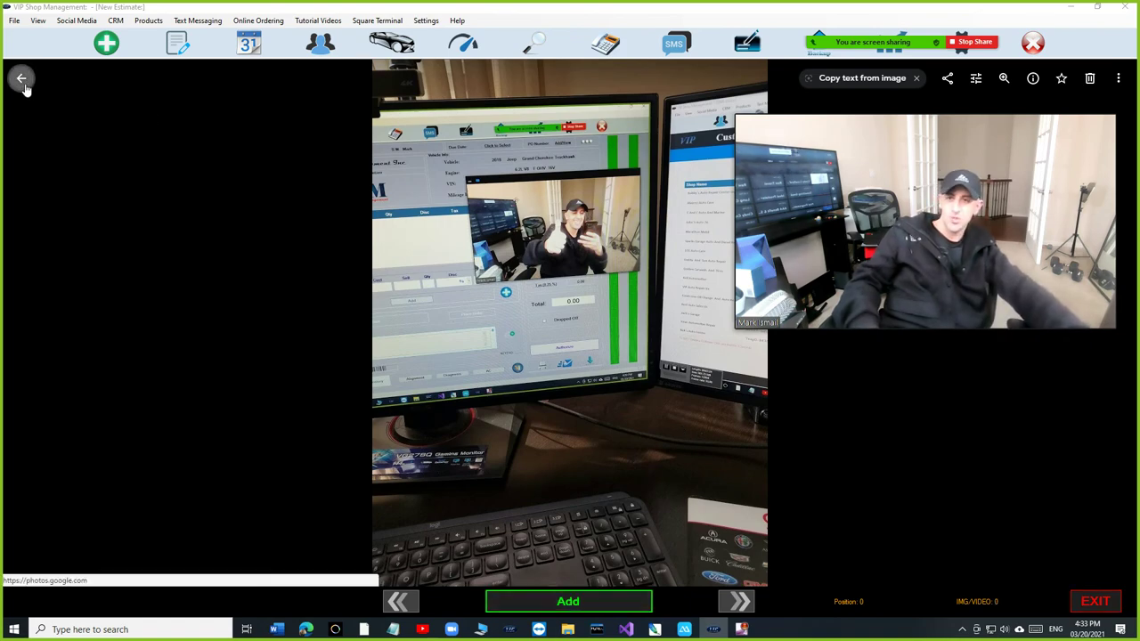
{"action": "left_click", "coordinate": [22, 78]}
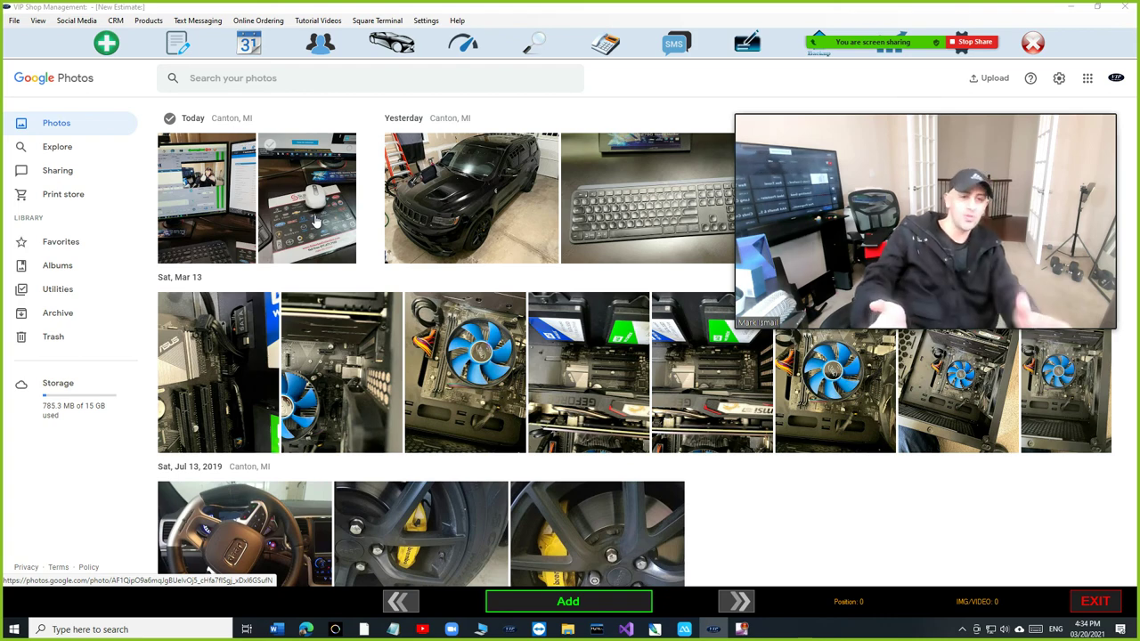
Step: View today's monitor photo, browse forward through the following library items, and return to the estimate
{"action": "left_click", "coordinate": [236, 233]}
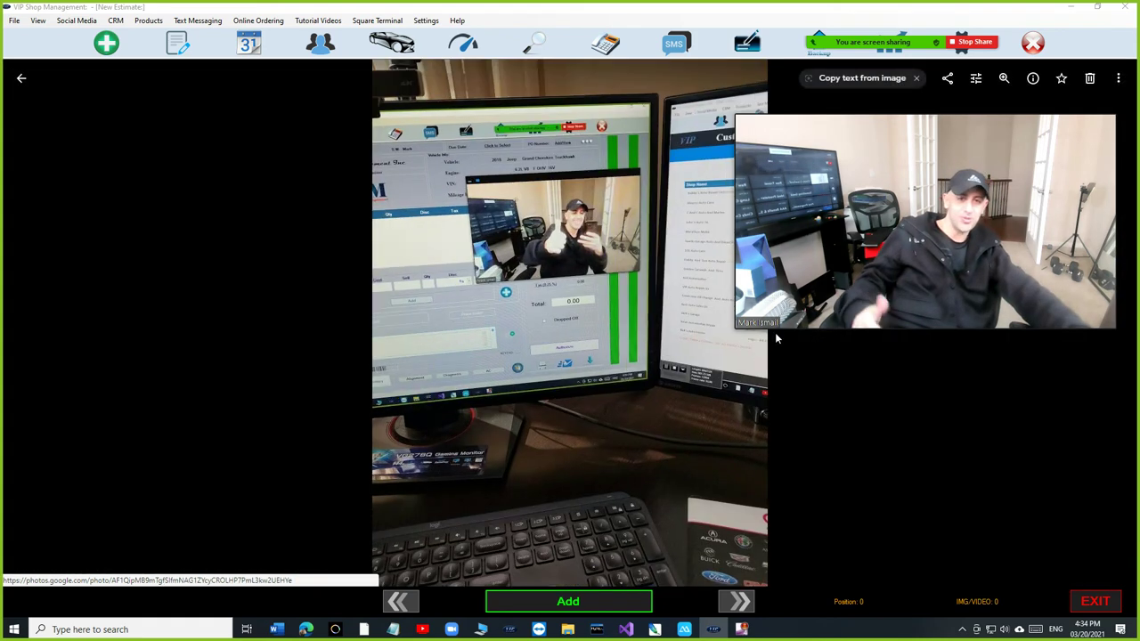
{"action": "mouse_move", "coordinate": [1093, 355]}
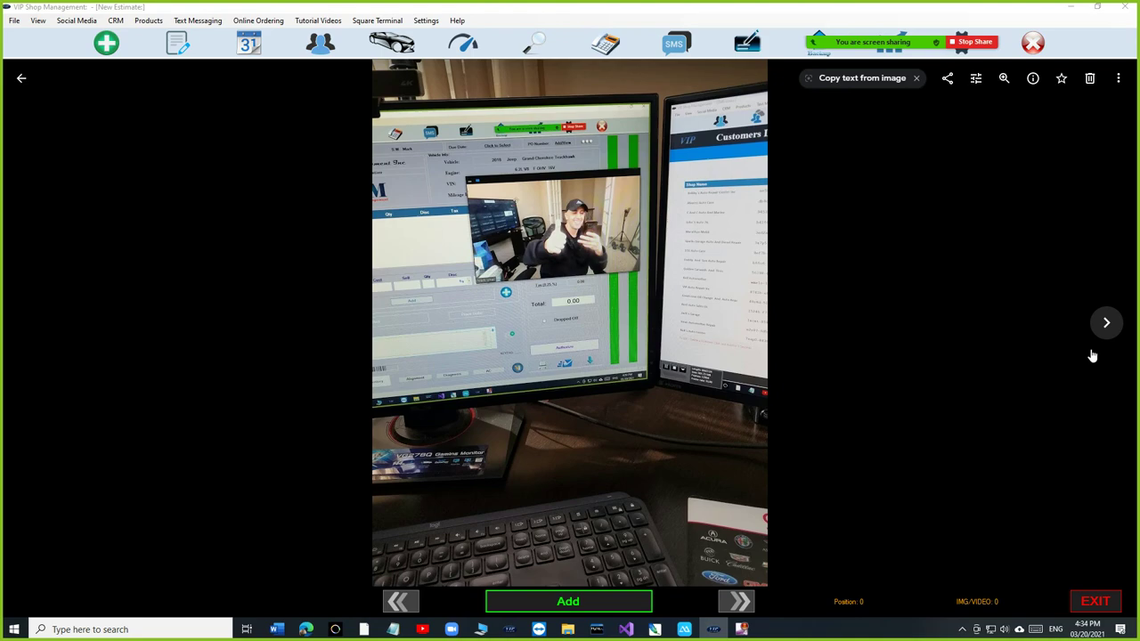
{"action": "left_click", "coordinate": [1107, 322]}
{"action": "left_click", "coordinate": [1108, 323]}
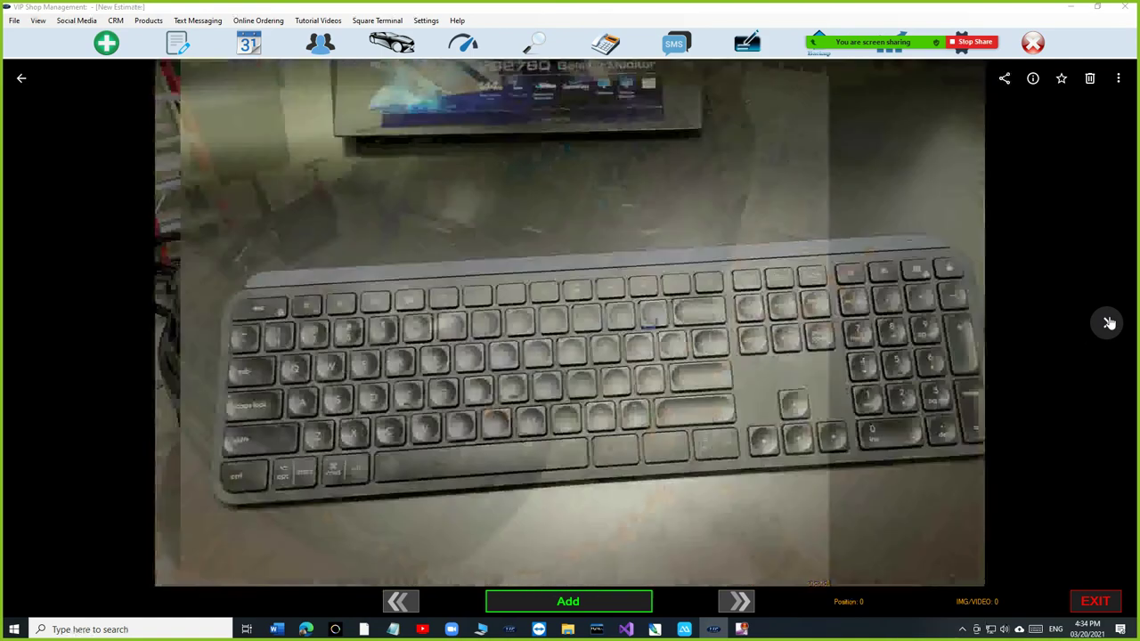
{"action": "left_click", "coordinate": [1108, 323]}
{"action": "left_click", "coordinate": [1107, 323]}
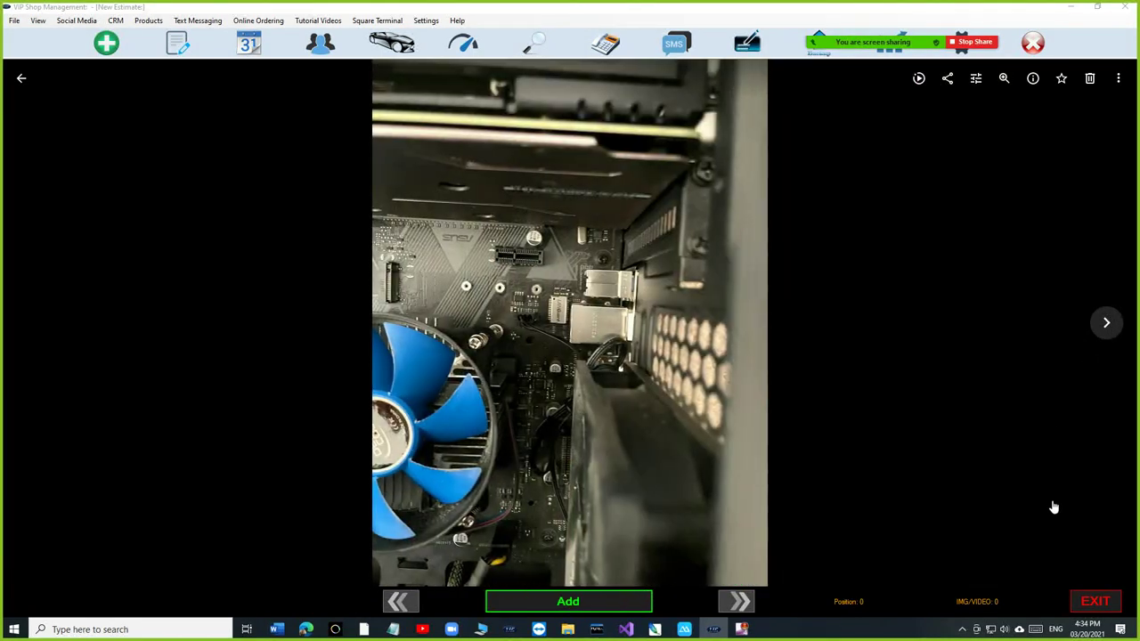
{"action": "left_click_drag", "start_coordinate": [760, 251], "coordinate": [837, 275]}
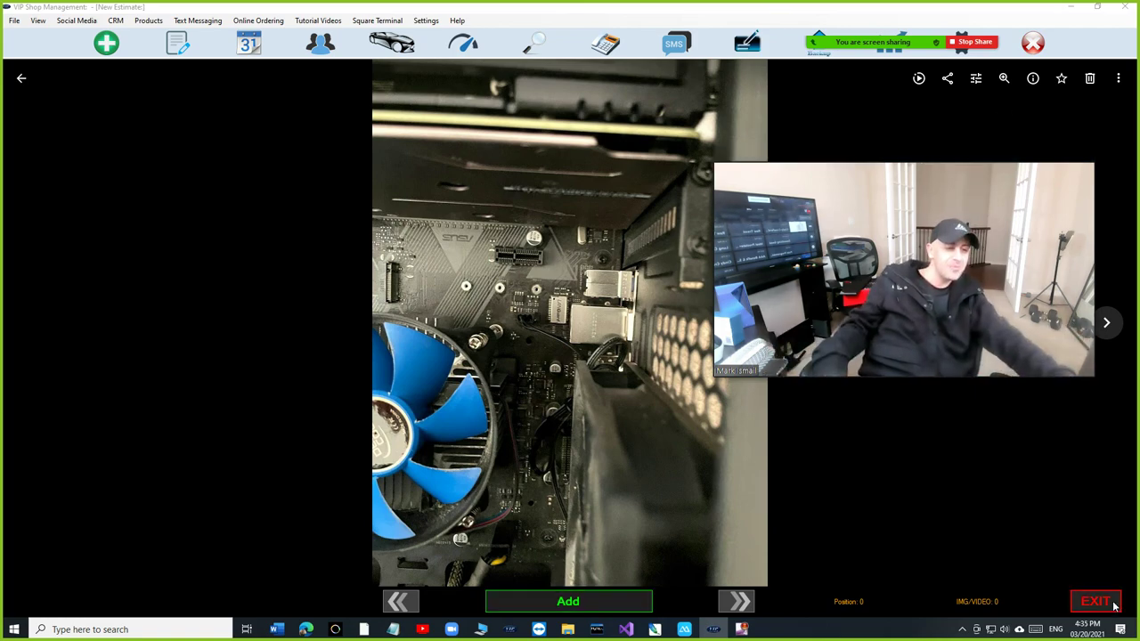
{"action": "key", "text": "Escape"}
Step: Attach today's photo of the white mouse on the car-brand mouse pad to the estimate and exit the photo viewer
{"action": "left_click", "coordinate": [794, 488]}
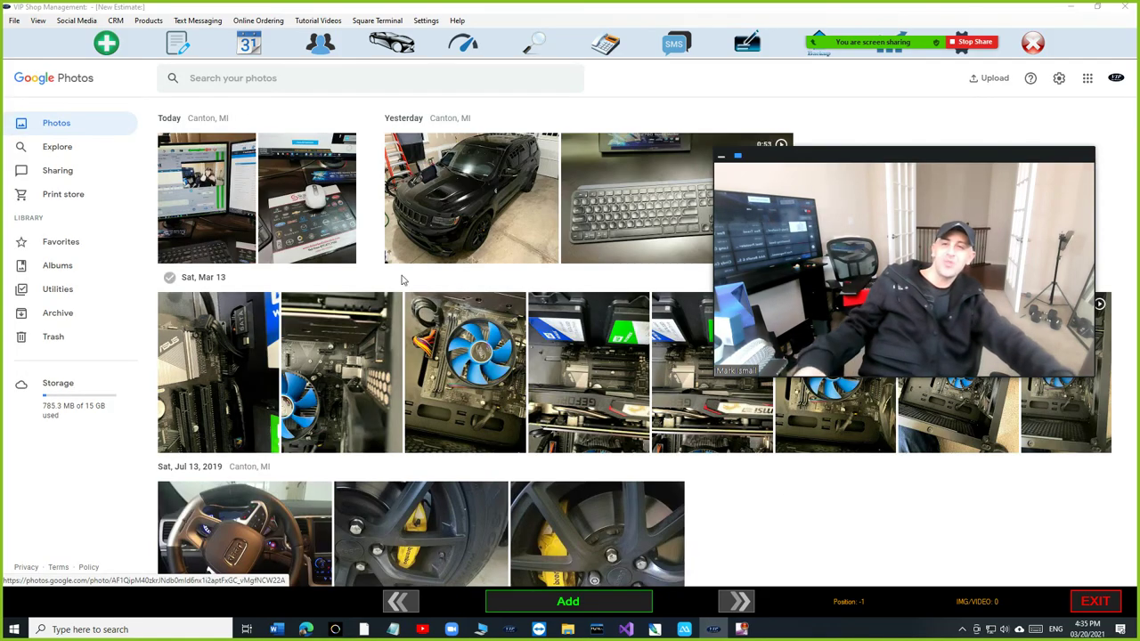
{"action": "left_click", "coordinate": [327, 256]}
{"action": "left_click", "coordinate": [609, 602]}
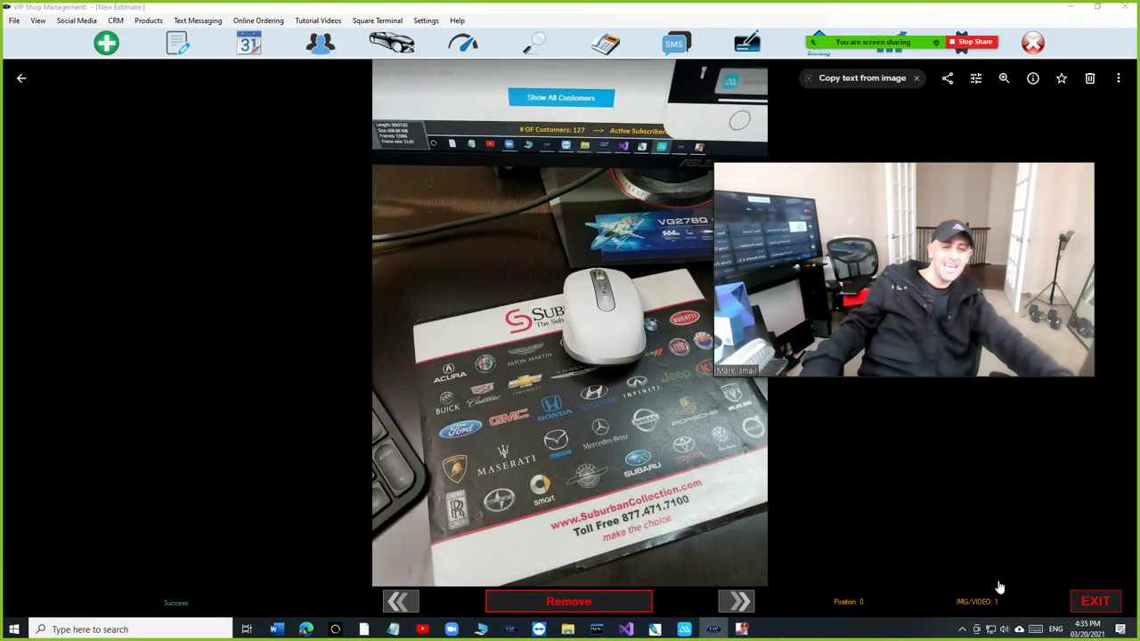
{"action": "left_click", "coordinate": [1100, 603]}
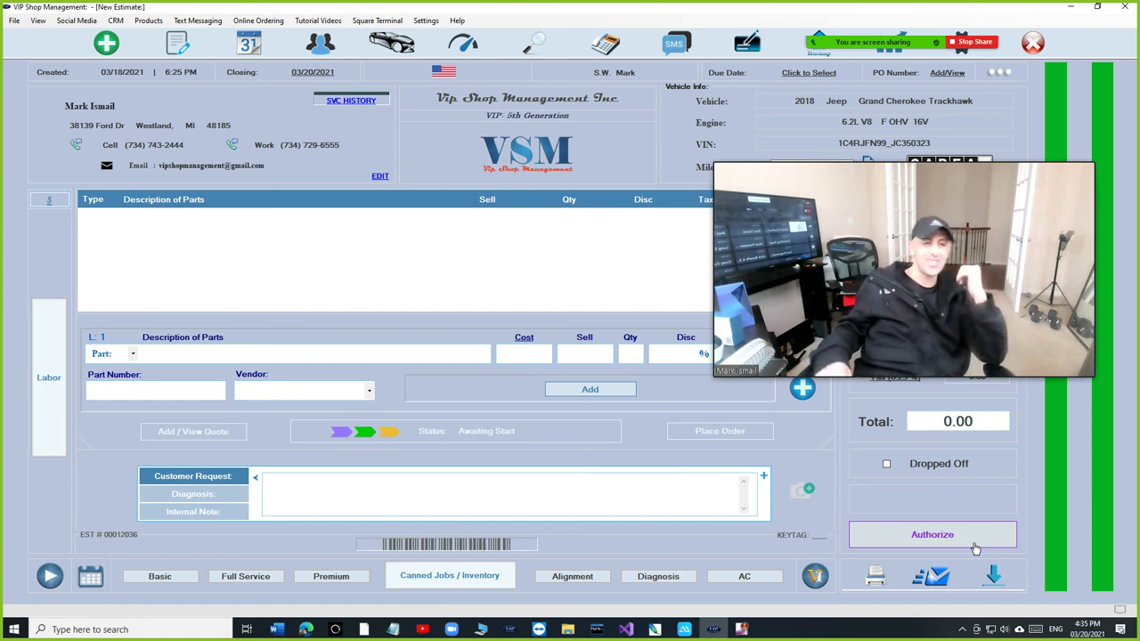
{"action": "left_click", "coordinate": [973, 542]}
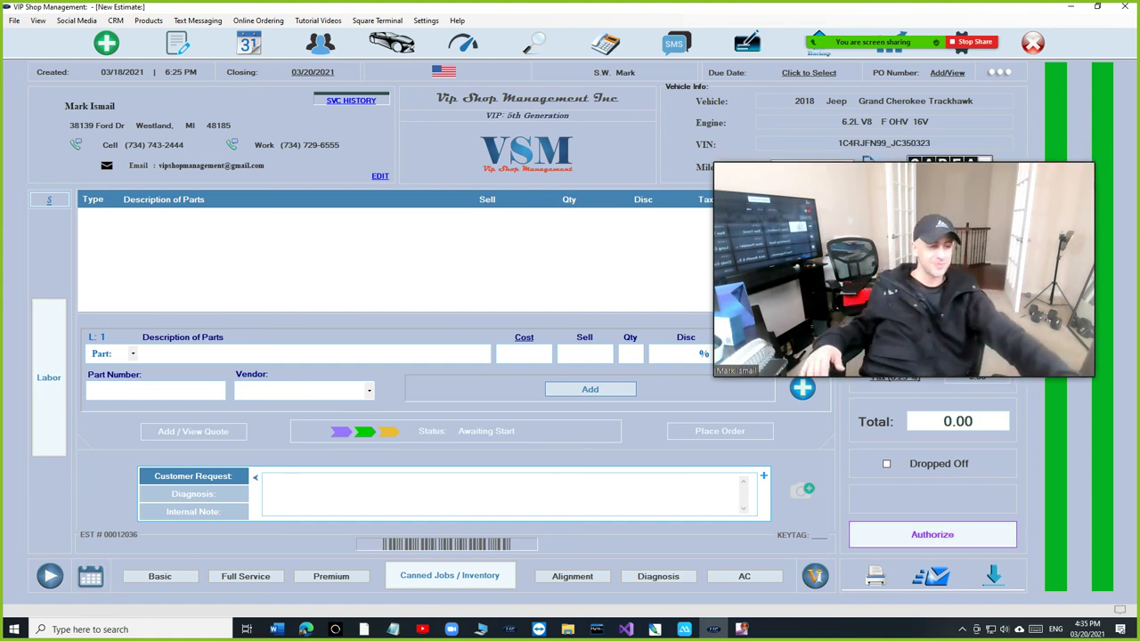